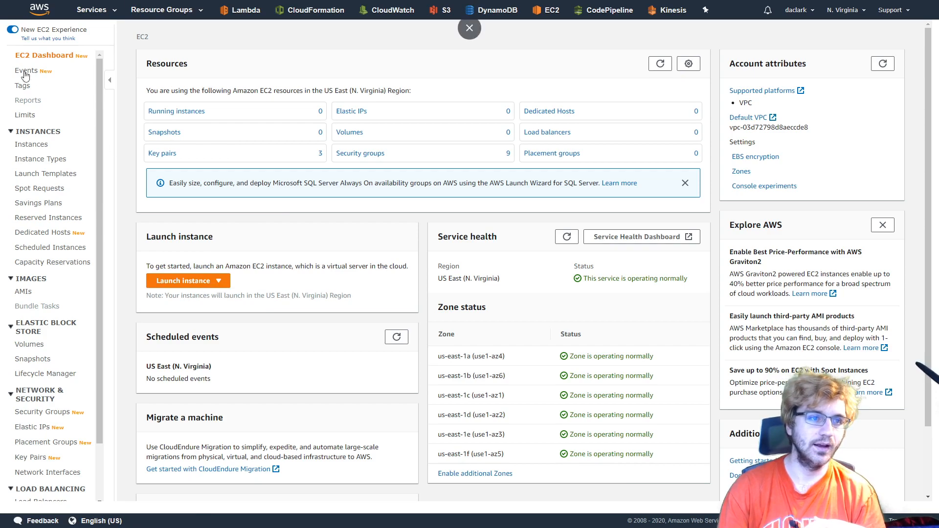
Start the wizard for launching a new EC2 instance.
left_click(192, 285)
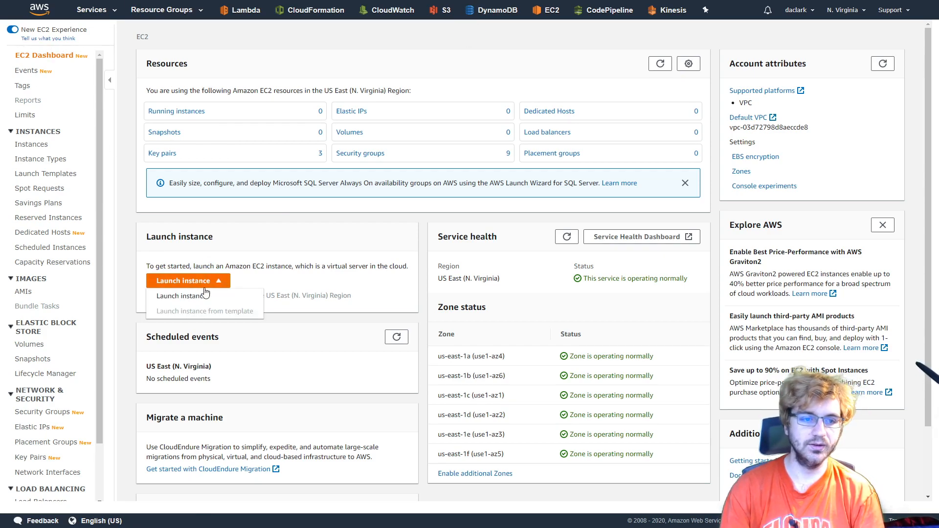
left_click(196, 296)
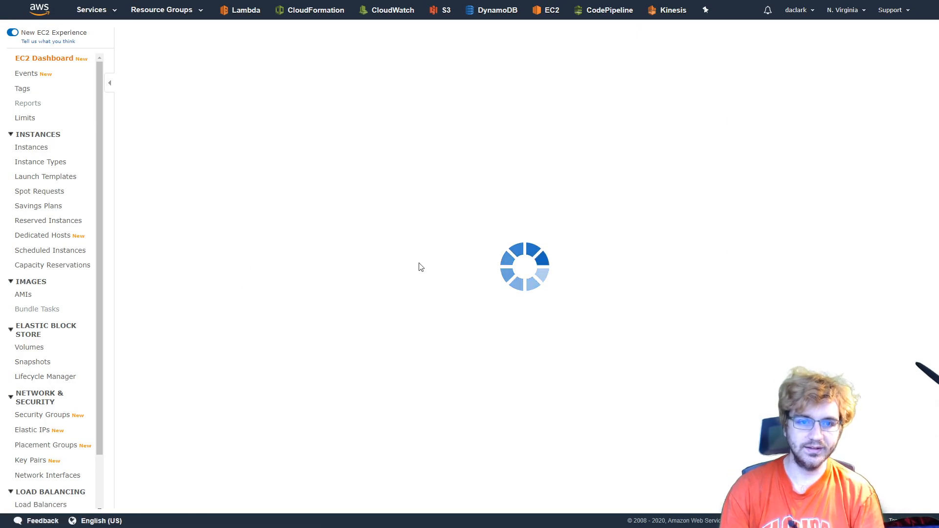
scroll(400, 338, "down", 5)
scroll(400, 339, "down", 5)
scroll(398, 341, "up", 15)
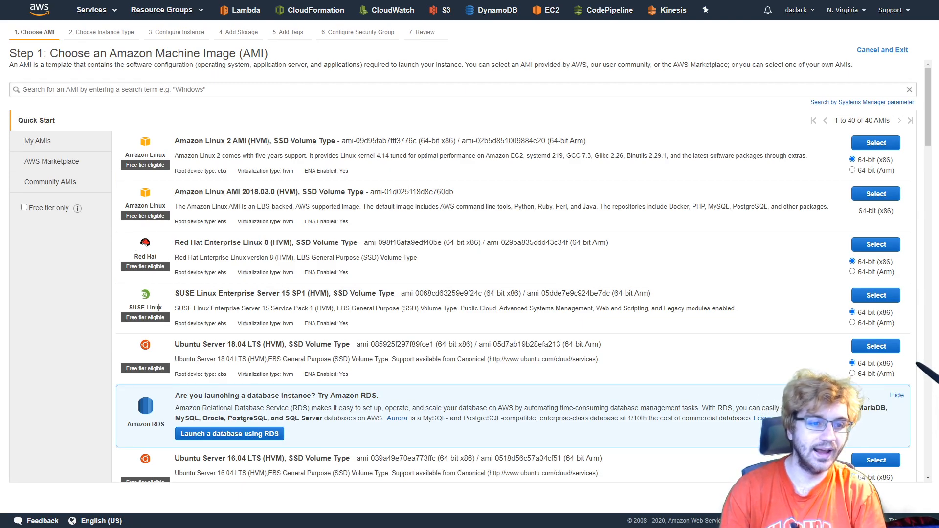
Examine the Linux, Ubuntu, Windows Server and Deep Learning images in the Quick Start AMI list.
scroll(159, 307, "down", 4)
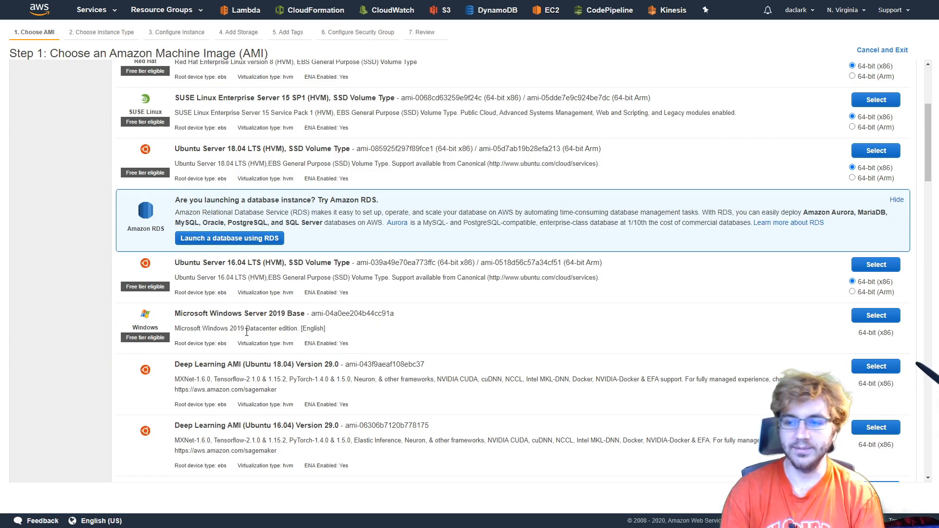
scroll(246, 332, "up", 4)
scroll(250, 321, "down", 4)
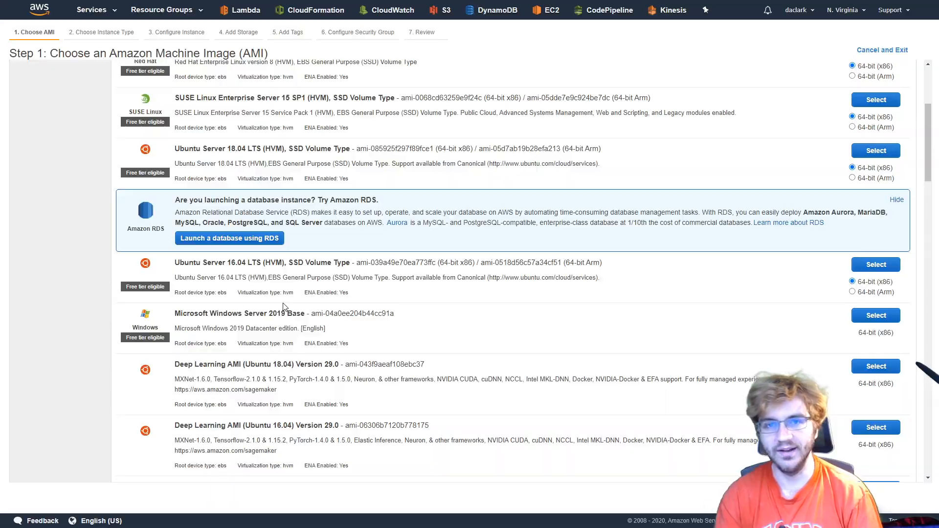
scroll(283, 306, "down", 8)
scroll(279, 312, "down", 4)
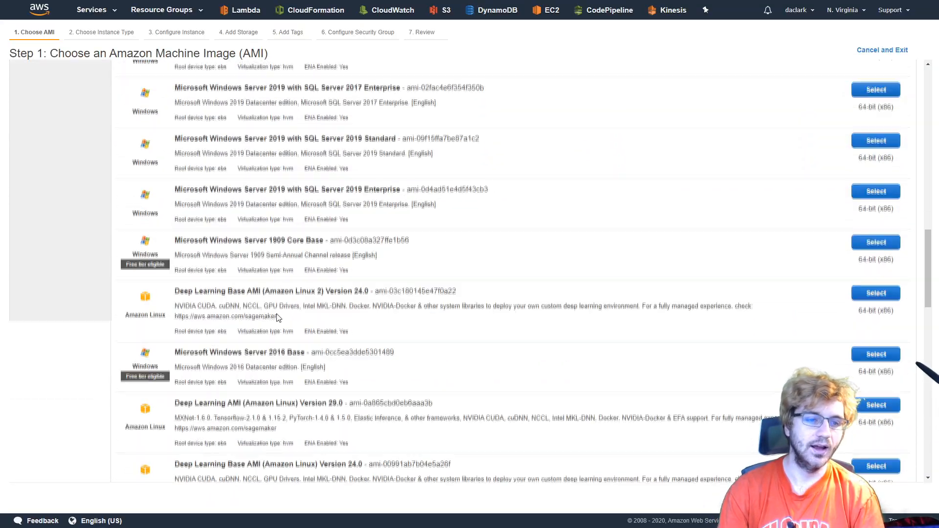
scroll(277, 317, "up", 4)
scroll(277, 318, "up", 10)
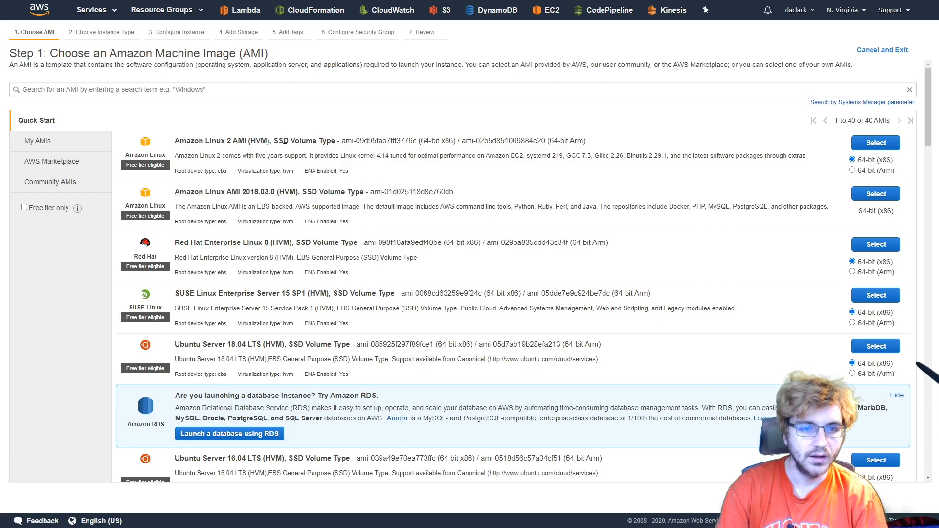
double_click(234, 140)
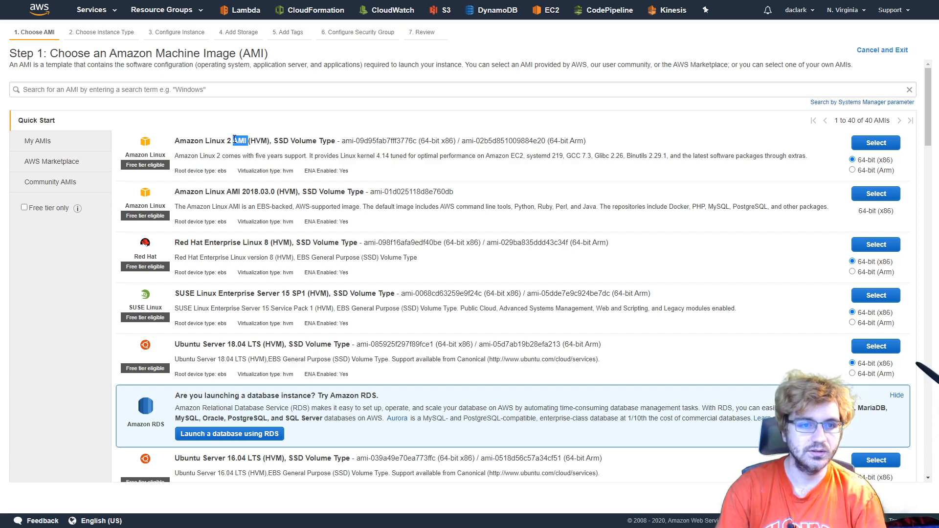
left_click(513, 151)
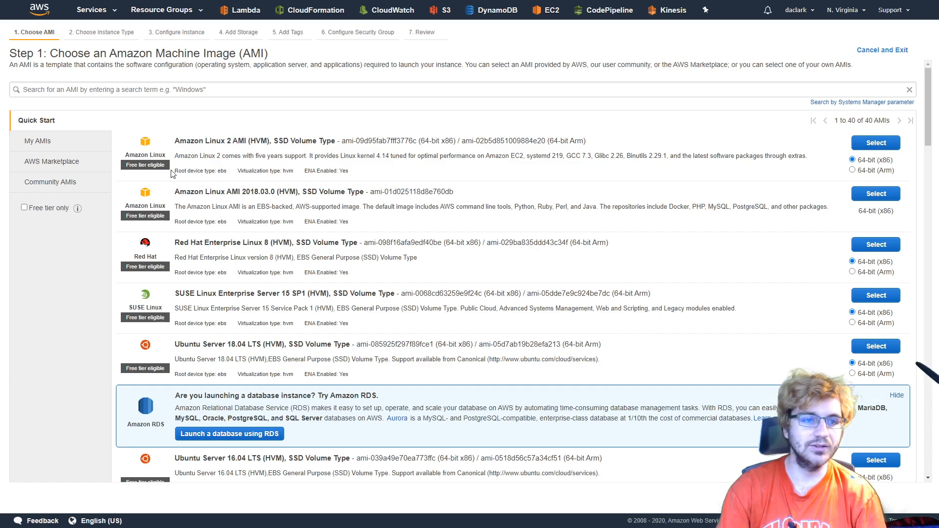
left_click(876, 142)
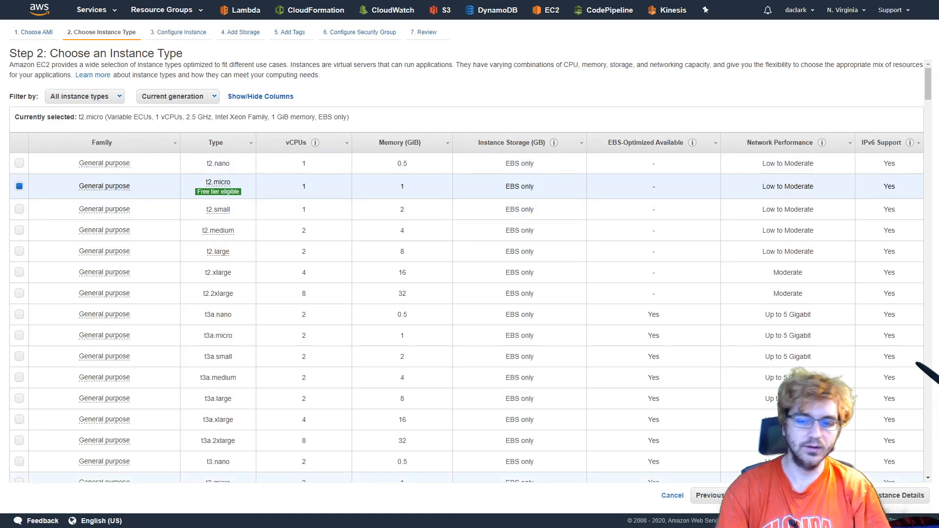
left_click(704, 498)
Examine the account's own AMIs and the featured, popular and categorized products in the AWS Marketplace.
left_click(72, 148)
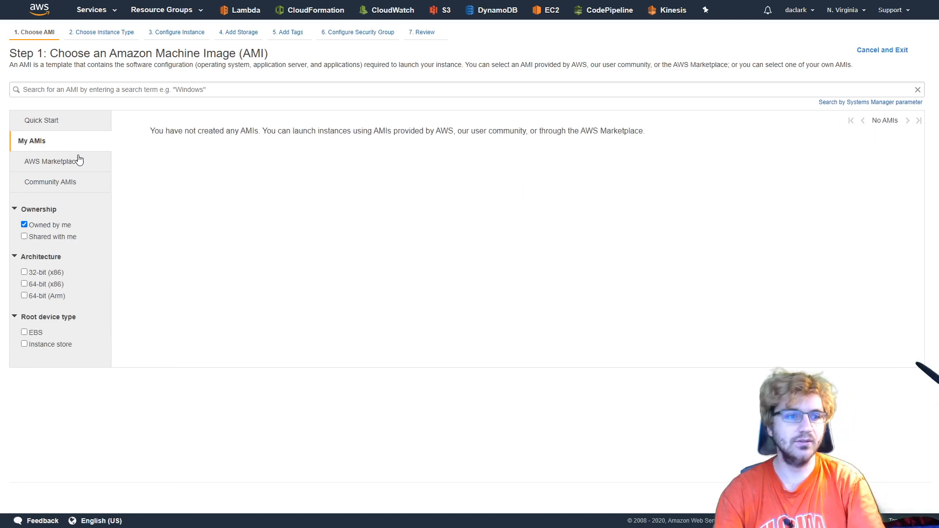
left_click(76, 163)
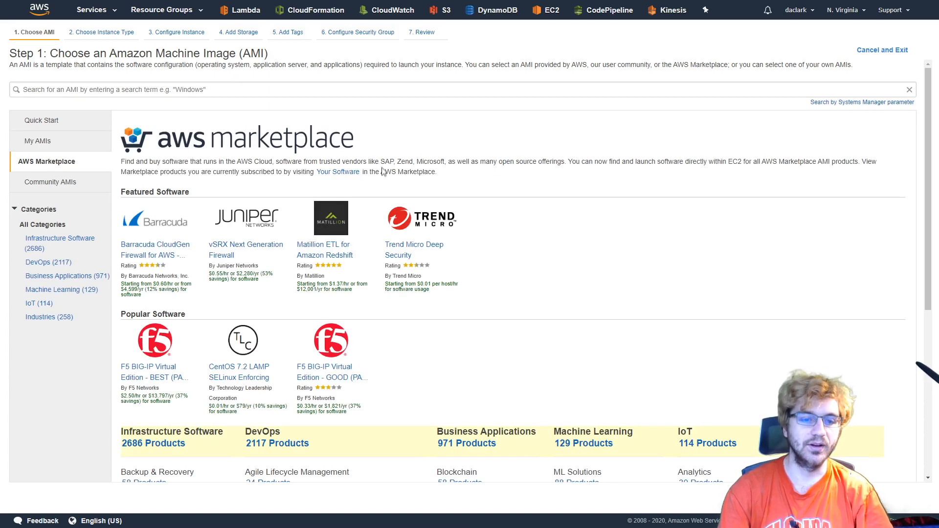
scroll(395, 230, "down", 4)
scroll(492, 233, "up", 4)
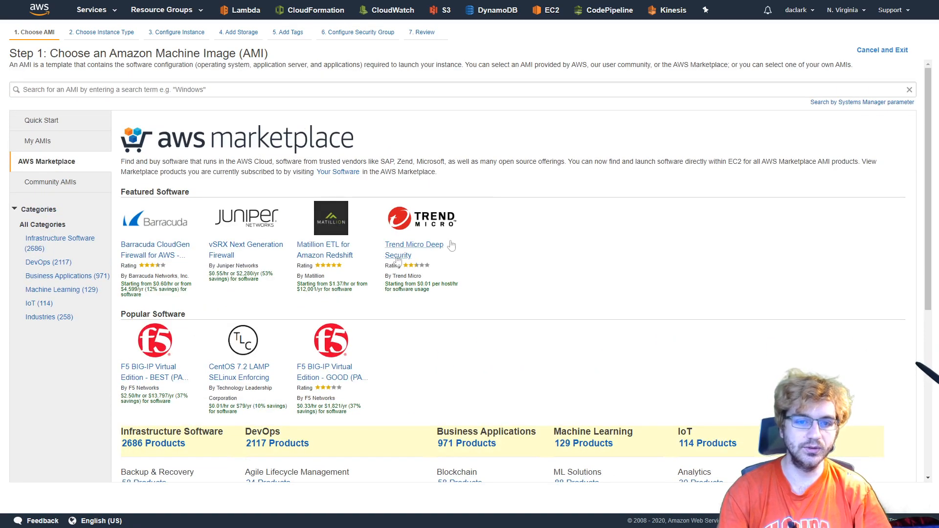
left_click_drag(438, 260, 366, 238)
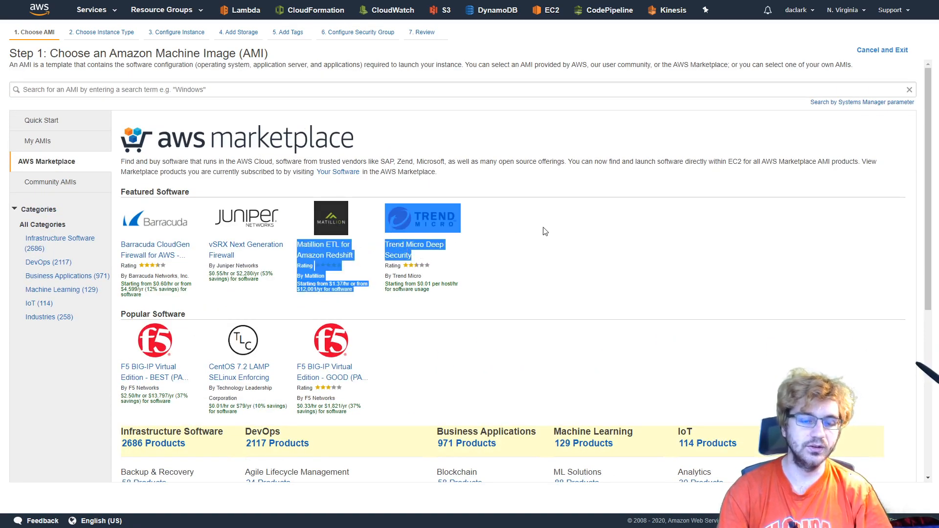
left_click(378, 251)
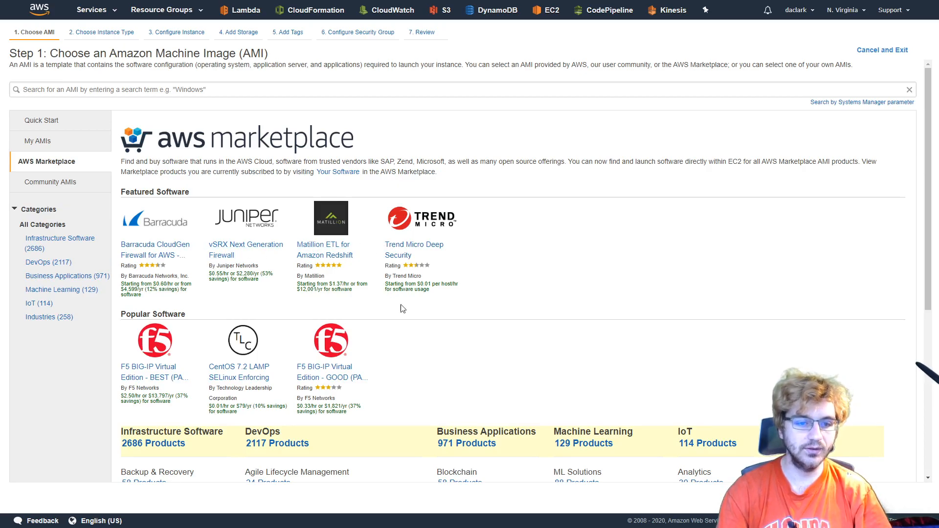
scroll(402, 308, "down", 5)
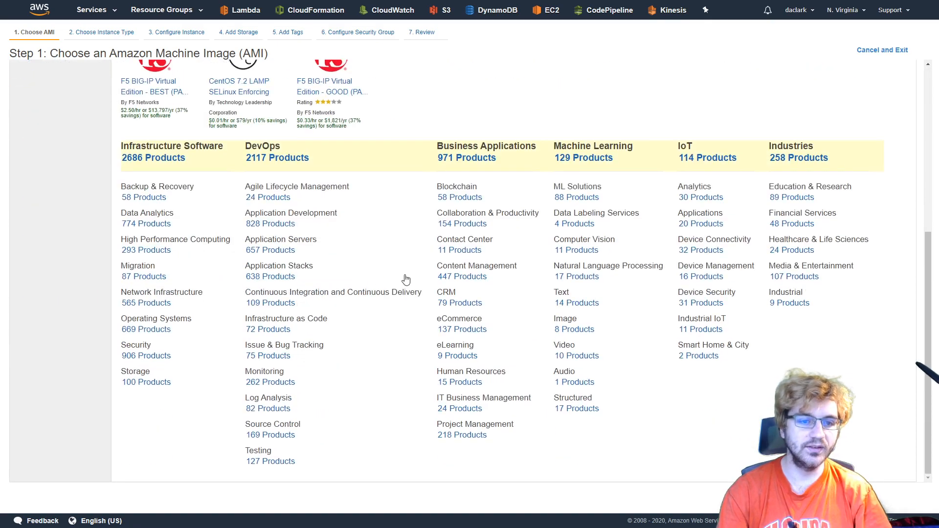
scroll(337, 293, "up", 5)
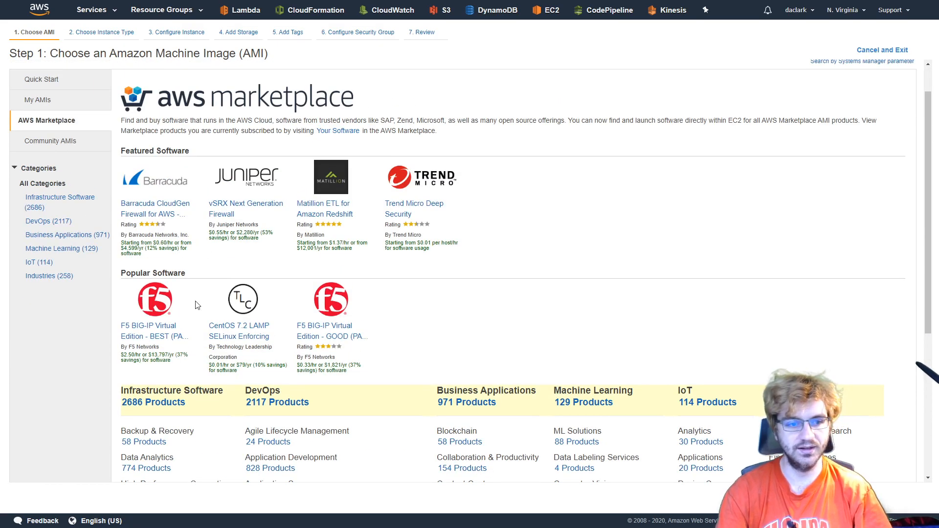
left_click_drag(148, 274, 138, 247)
left_click(153, 248)
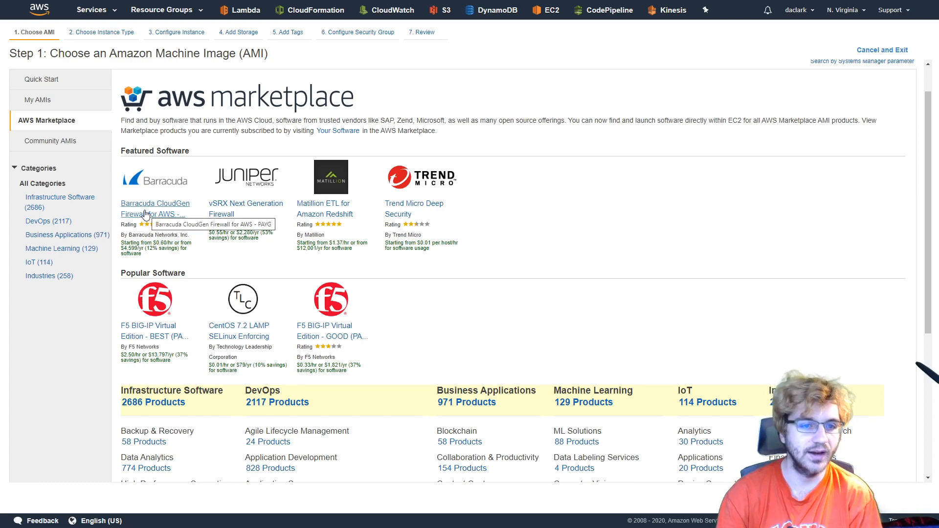
Examine the Community AMIs list of images for the different operating systems.
left_click(54, 141)
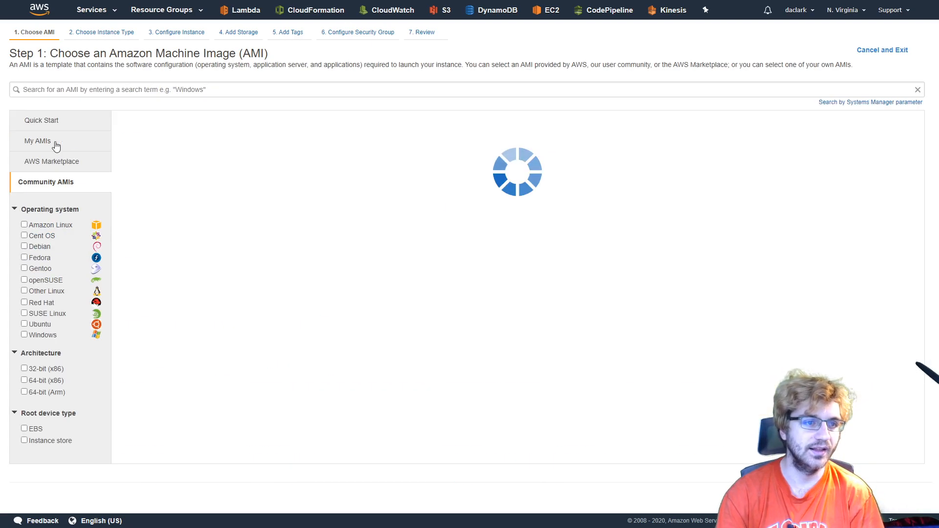
scroll(421, 217, "down", 10)
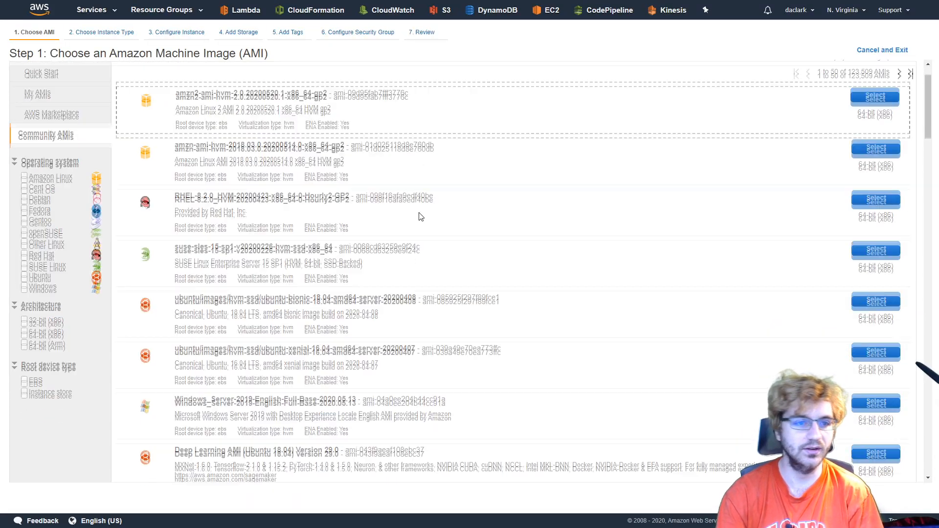
scroll(415, 220, "down", 10)
scroll(420, 200, "up", 15)
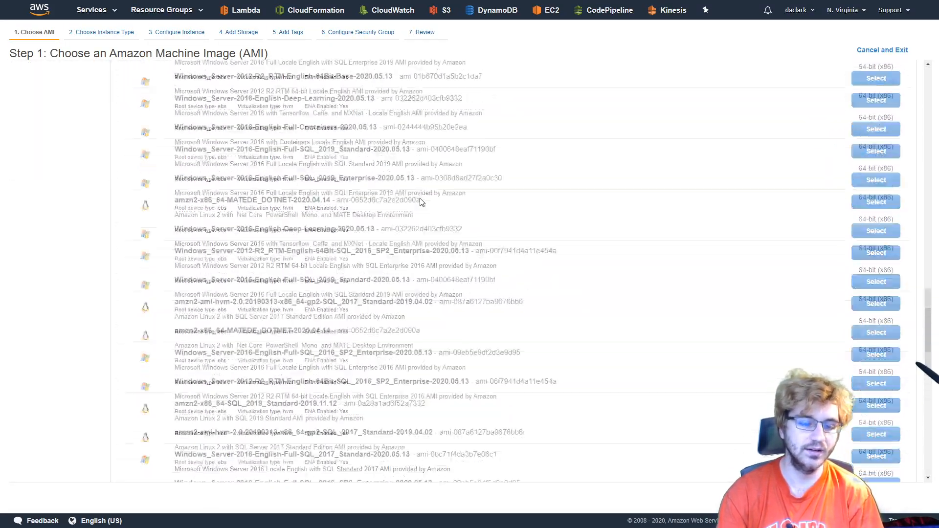
scroll(419, 201, "up", 6)
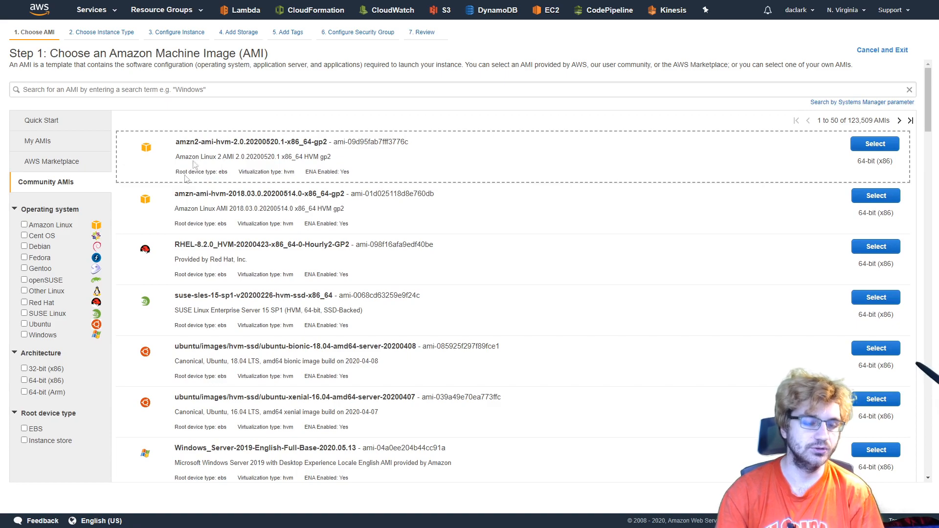
Restrict the Quick Start AMIs to free tier only and select the 64-bit (x86) Amazon Linux 2 AMI (HVM), SSD Volume Type.
left_click(65, 127)
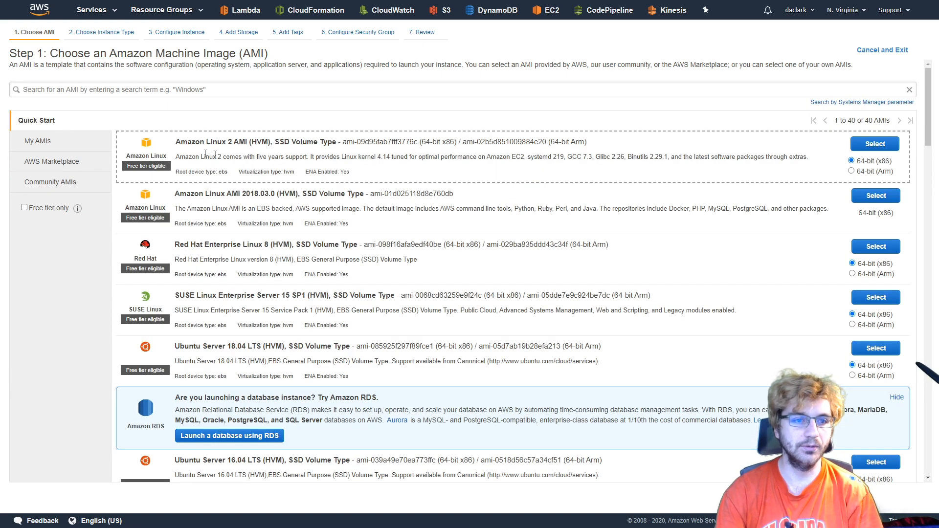
left_click(24, 208)
scroll(235, 234, "down", 10)
scroll(235, 235, "up", 10)
scroll(227, 244, "down", 10)
scroll(220, 246, "up", 10)
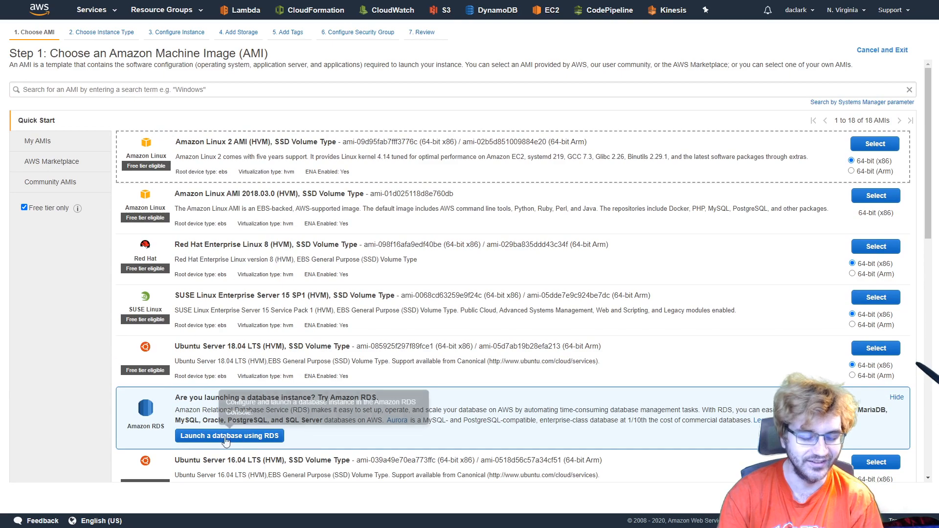
left_click(865, 147)
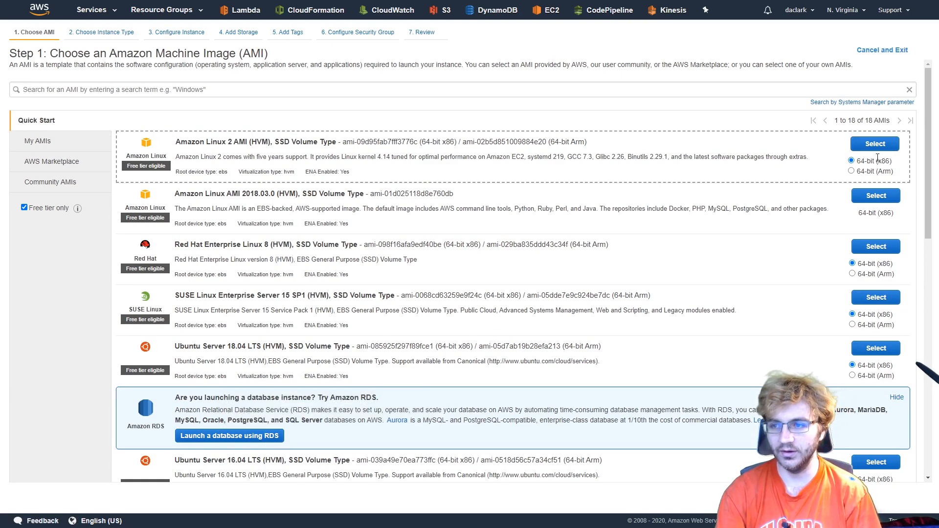
left_click(878, 154)
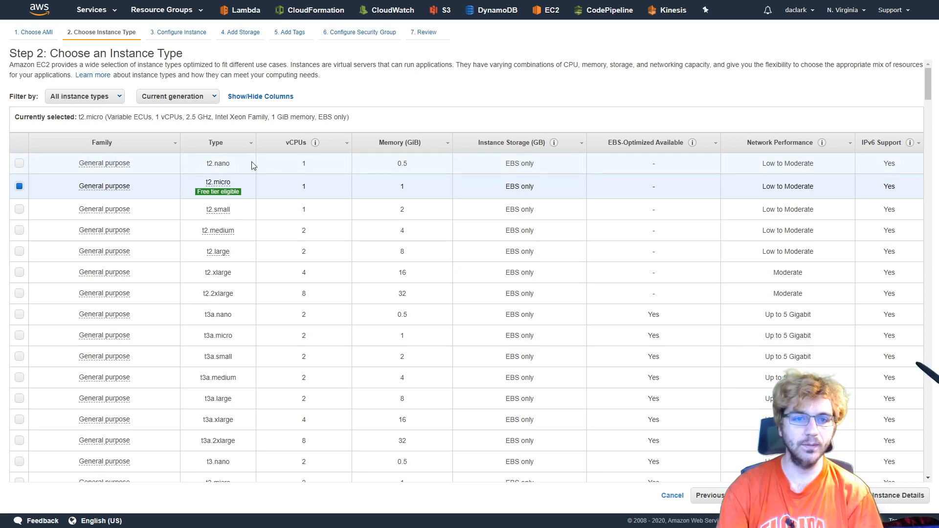
Try the t2.nano instance type with 0.5 GiB memory and return to the free-tier eligible t2.micro.
mouse_move(219, 182)
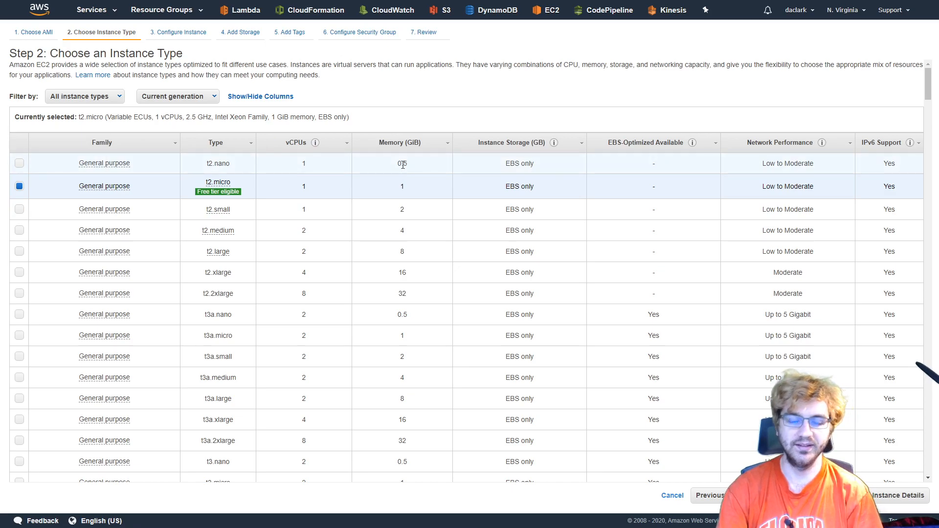
double_click(399, 165)
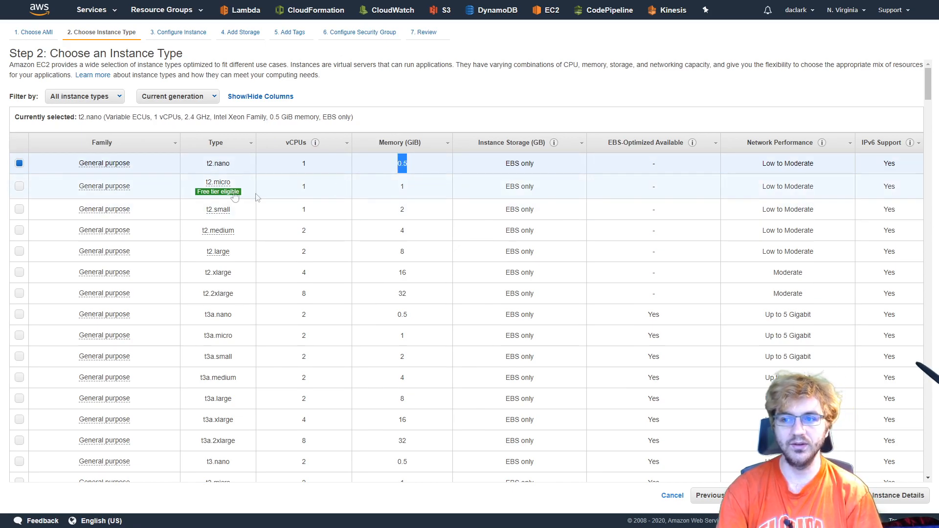
middle_click(696, 217)
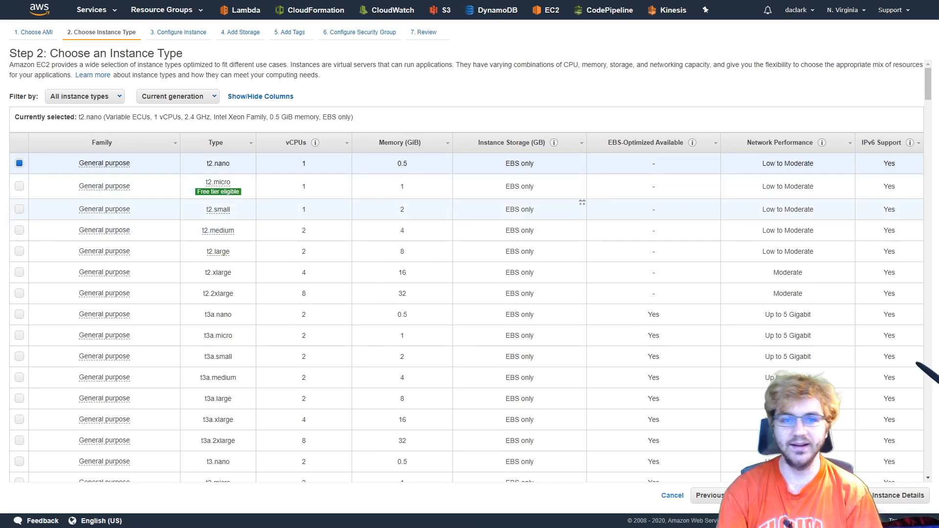
left_click(153, 185)
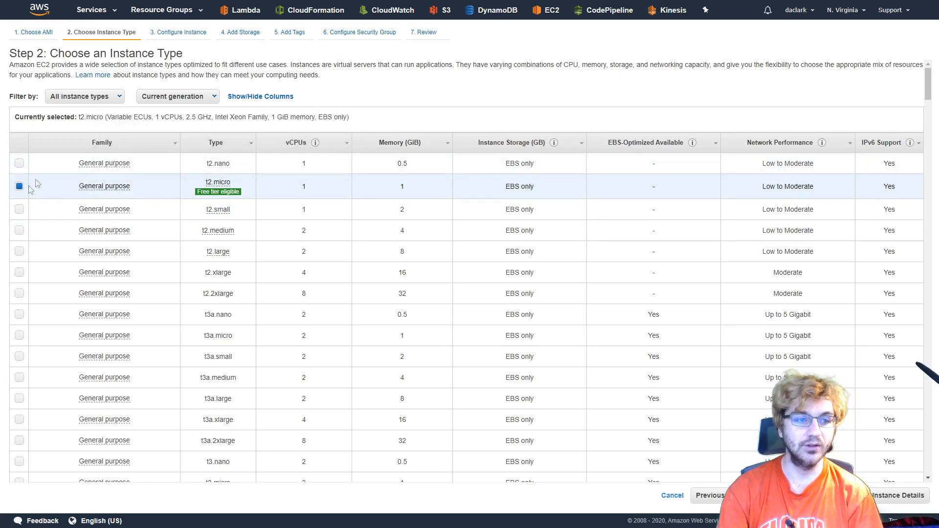
left_click_drag(226, 163, 257, 162)
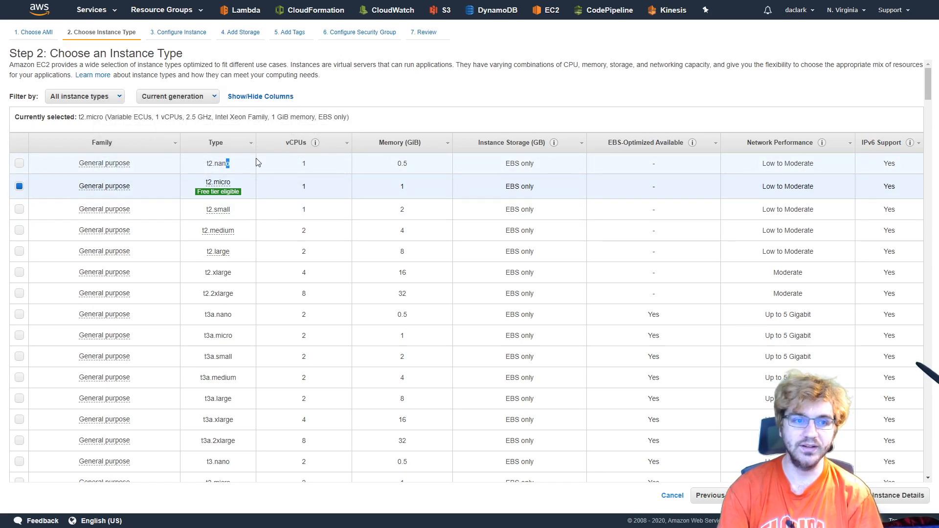
left_click(245, 165)
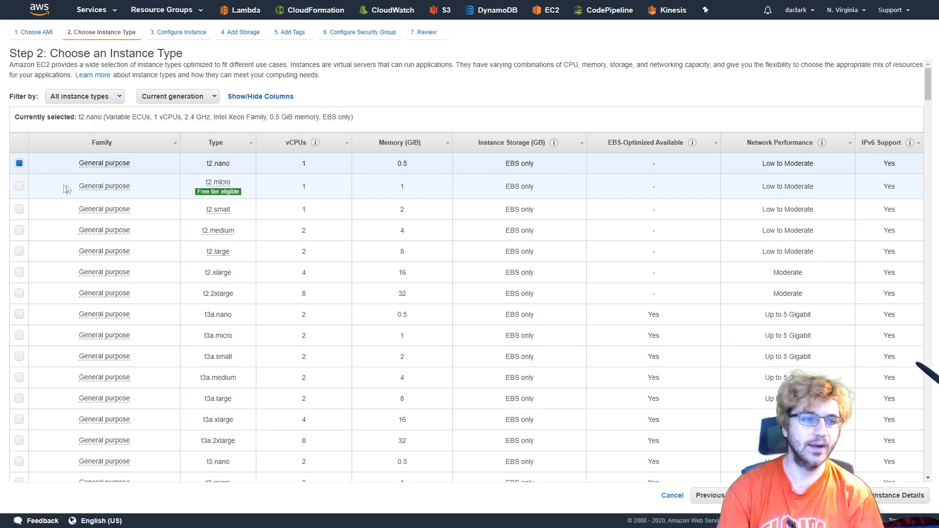
left_click(28, 182)
Examine the general purpose instance types in the list, comparing their vCPUs, memory, storage and network performance.
scroll(538, 210, "down", 5)
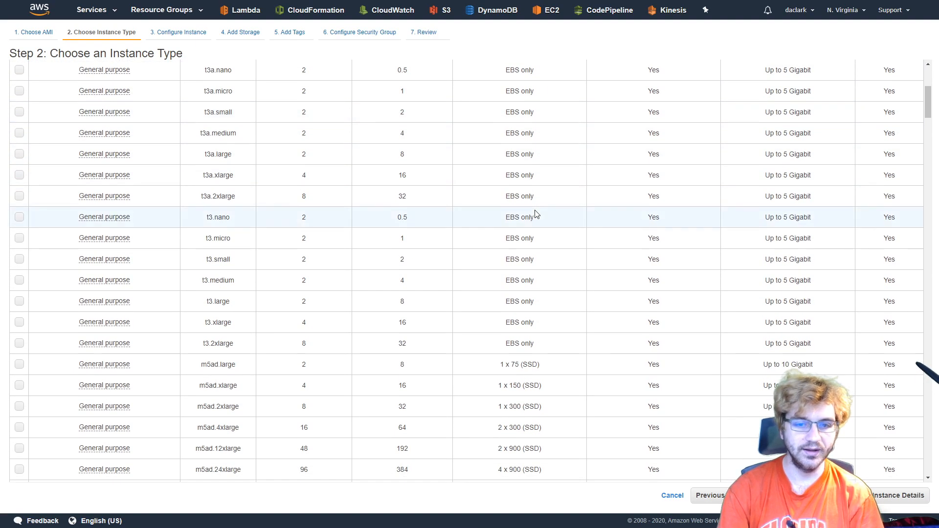
scroll(537, 211, "up", 5)
scroll(423, 199, "down", 3)
scroll(299, 205, "up", 3)
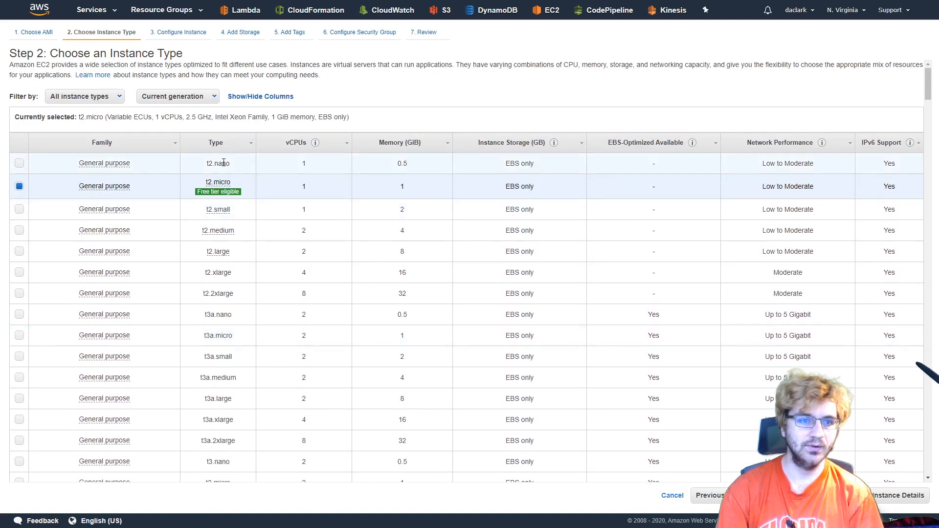
mouse_move(234, 192)
scroll(258, 221, "down", 2)
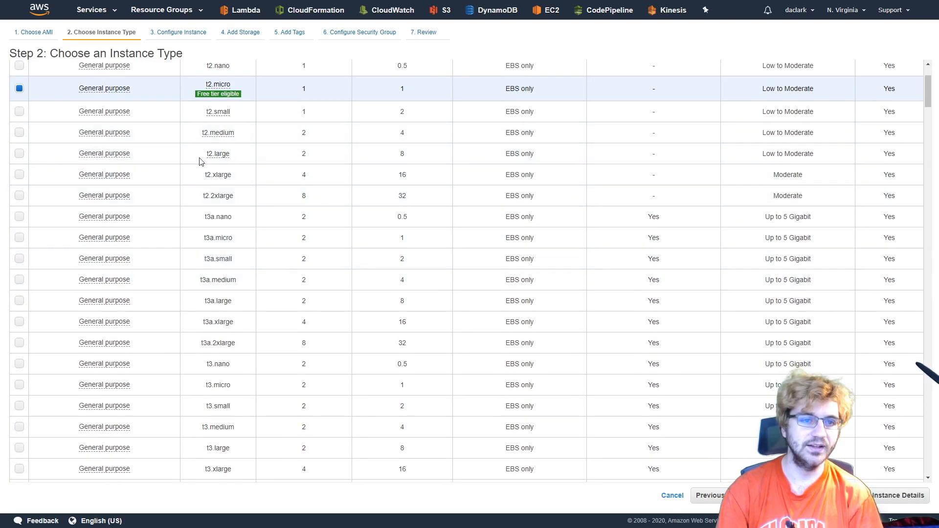
Examine the remaining instance types by family, from general purpose through compute optimized, GPU and machine learning to memory optimized.
scroll(191, 196, "down", 3)
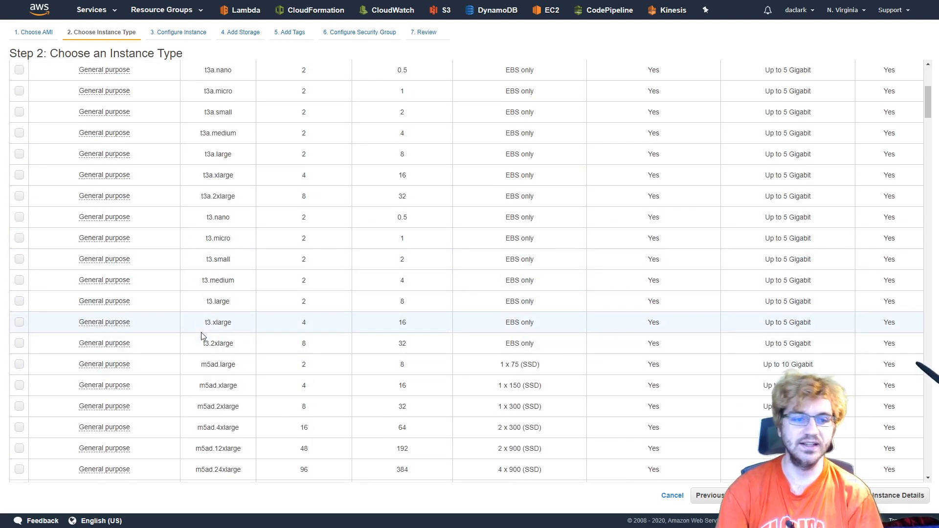
scroll(333, 304, "down", 2)
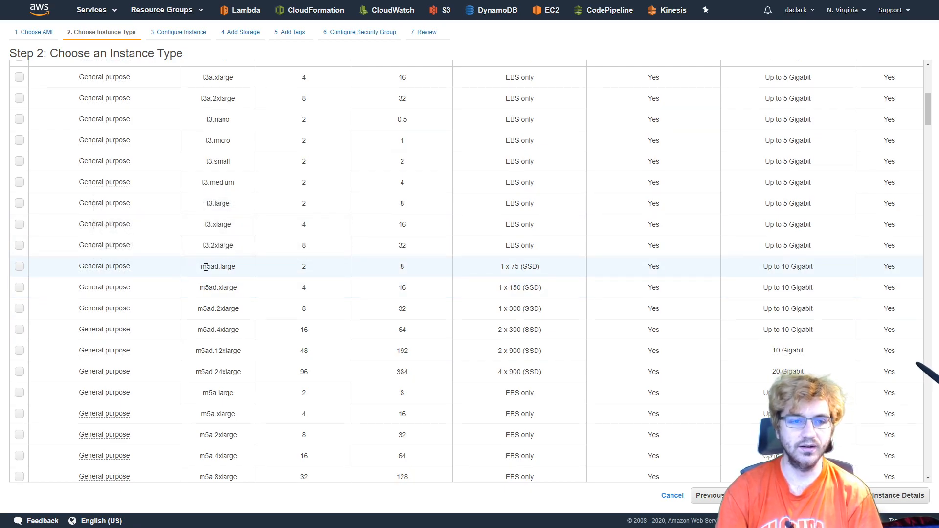
scroll(206, 267, "down", 20)
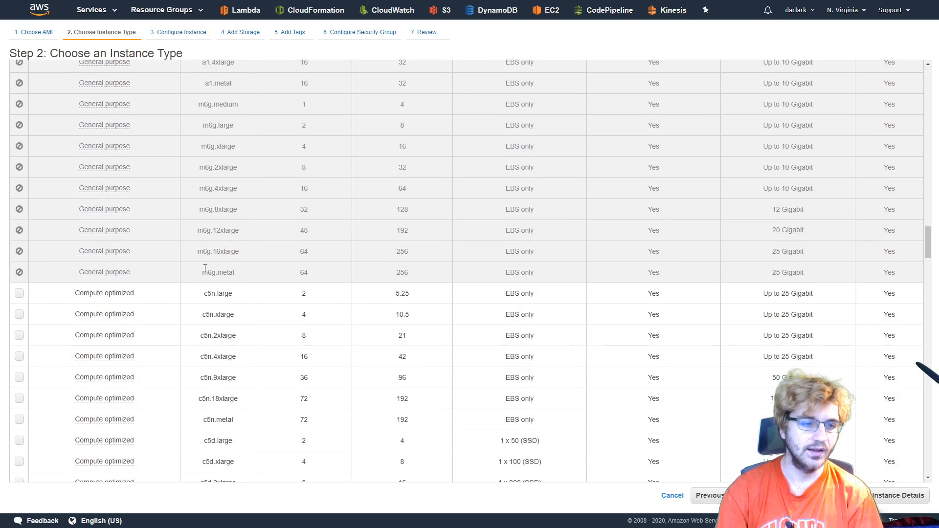
scroll(188, 283, "down", 2)
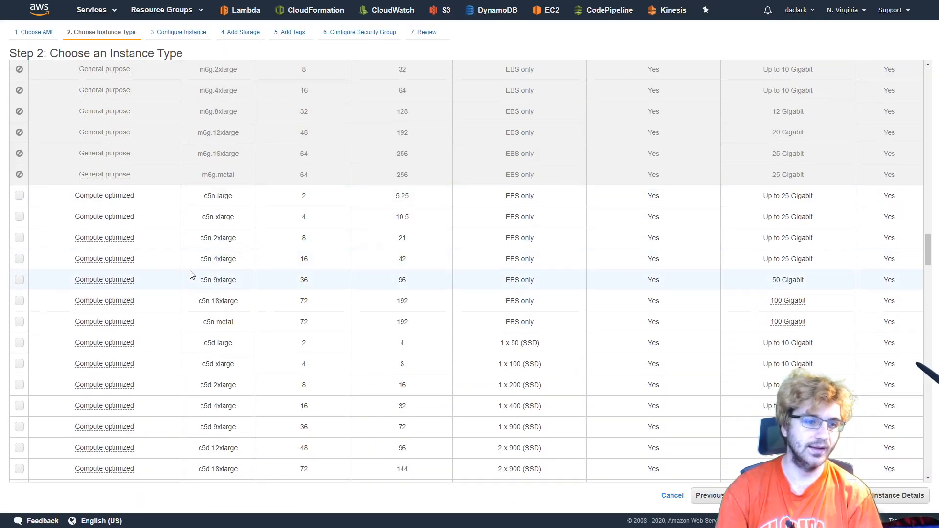
scroll(191, 275, "down", 15)
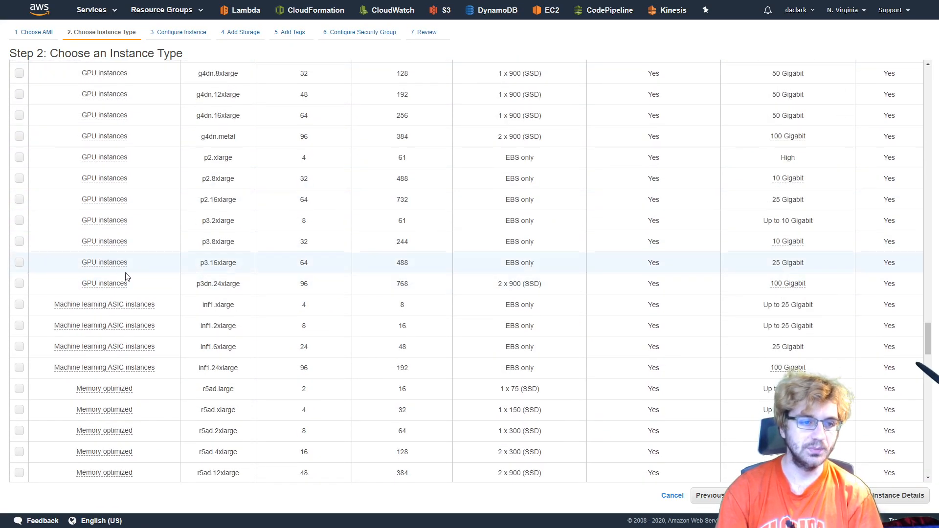
scroll(213, 332, "down", 5)
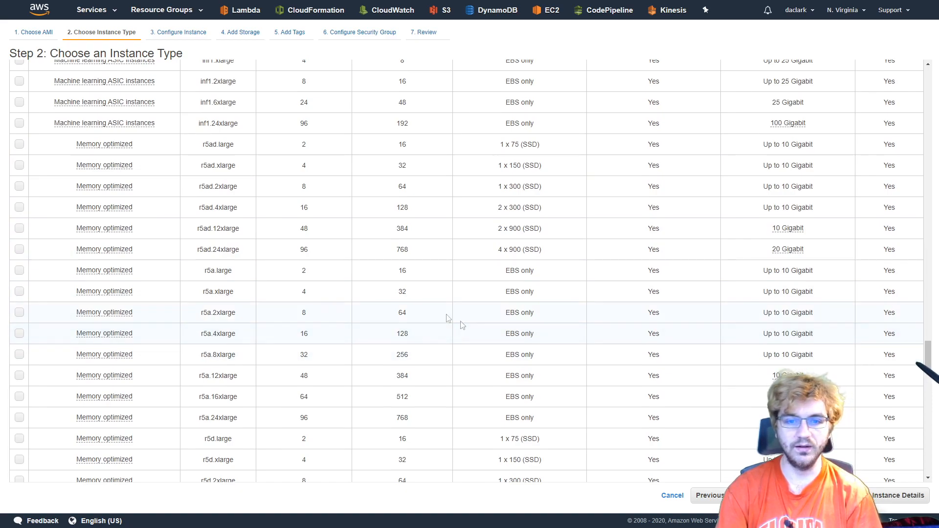
double_click(404, 415)
left_click(403, 414)
Return to the free-tier eligible t2.micro, keep it selected and proceed to configuring the instance details.
scroll(914, 337, "up", 5)
left_click_drag(916, 332, 928, 81)
left_click(19, 187)
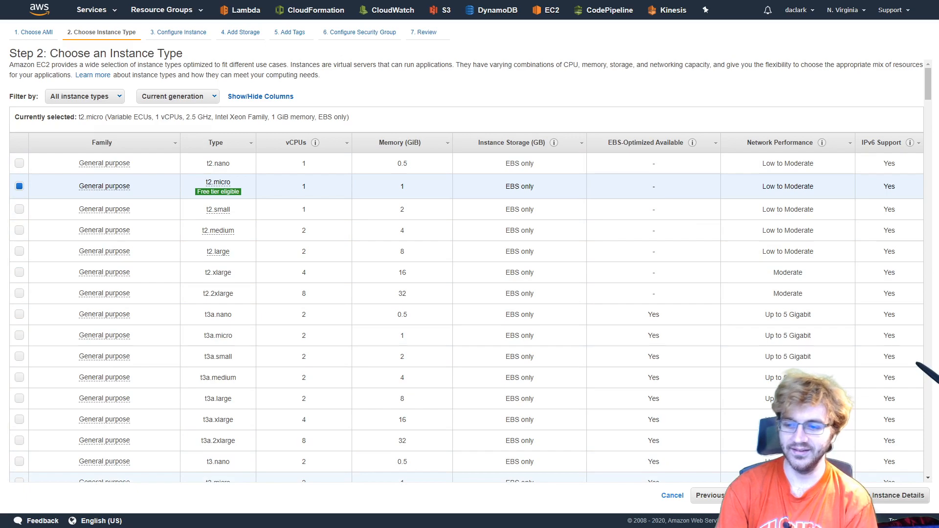
left_click(918, 495)
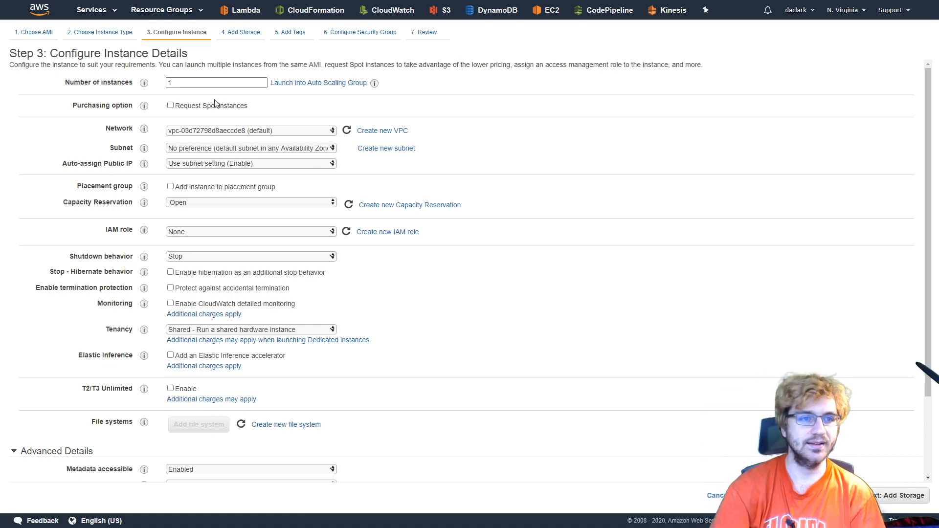
Try the Spot instances purchasing option and review the current price in each availability zone.
left_click(171, 106)
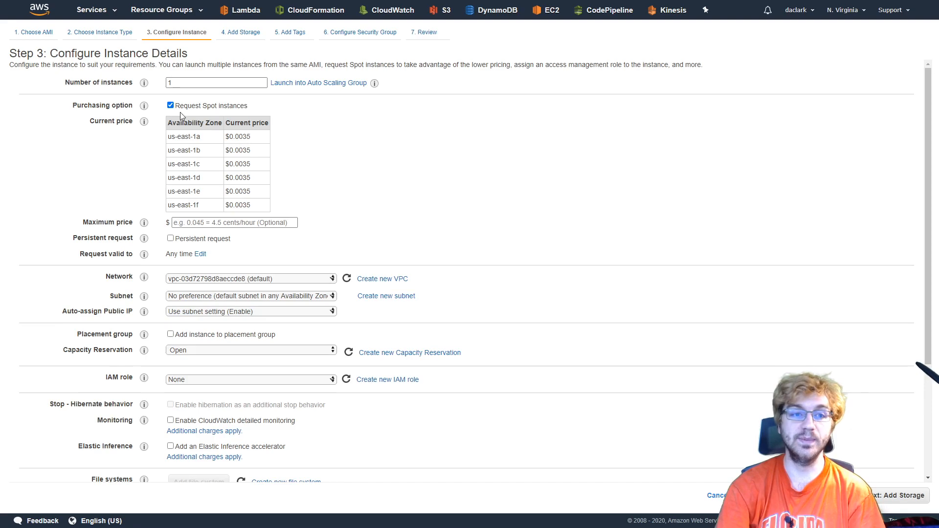
left_click_drag(244, 136, 270, 156)
left_click(270, 157)
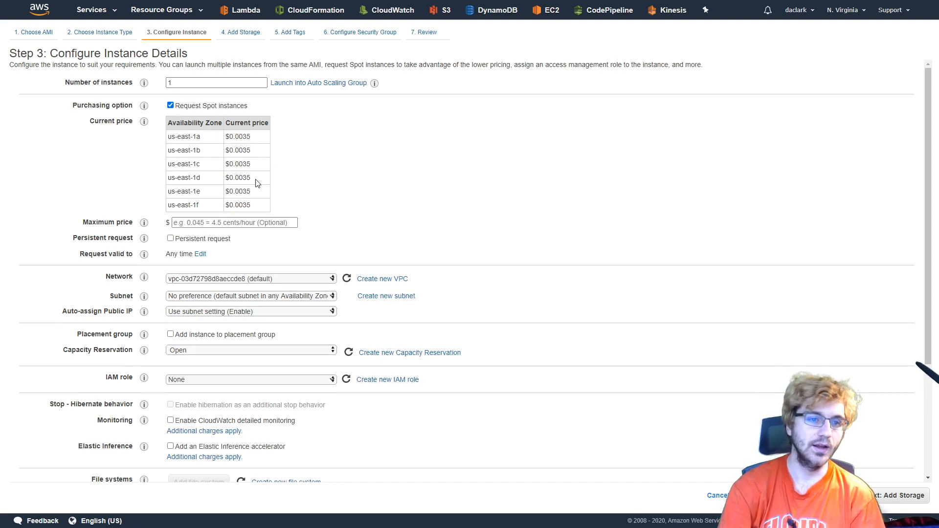
left_click_drag(249, 178, 227, 178)
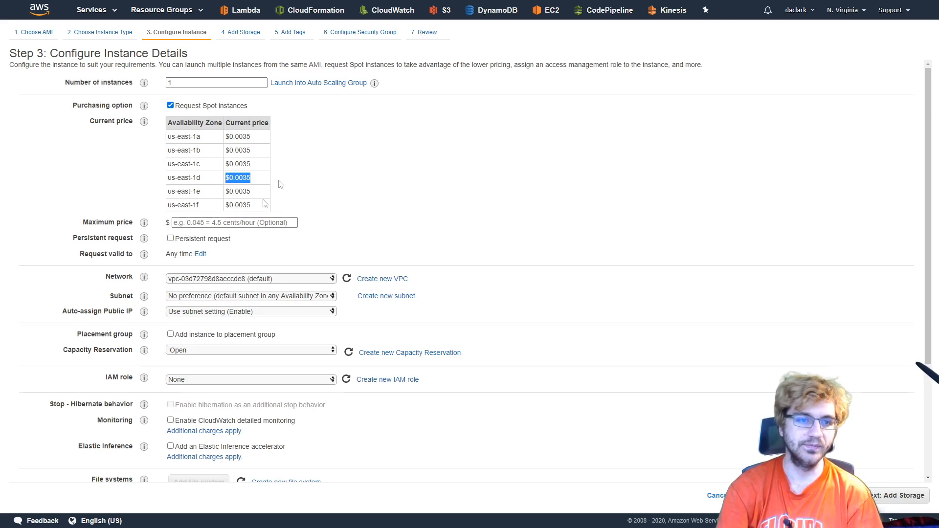
left_click_drag(253, 205, 260, 125)
left_click(290, 126)
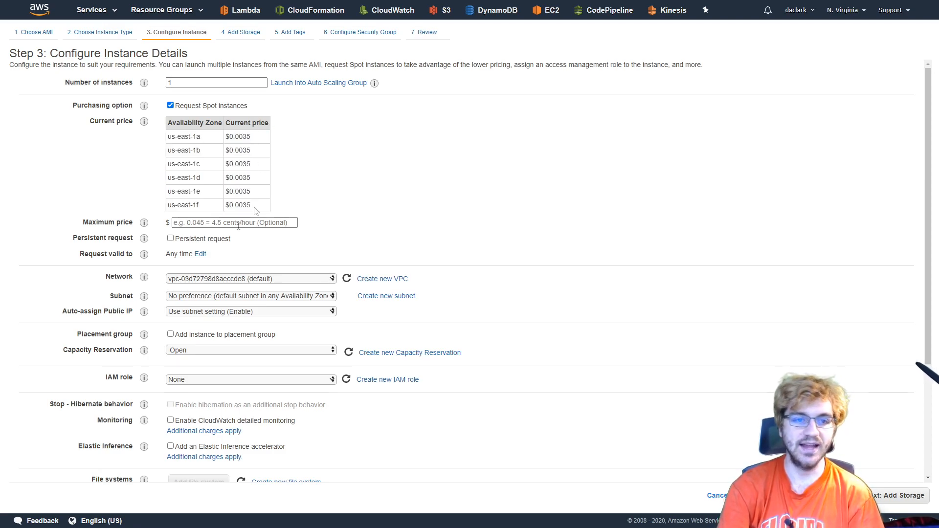
Look at the Spot maximum price and persistent request settings, and turn the Spot instances request off.
left_click(268, 218)
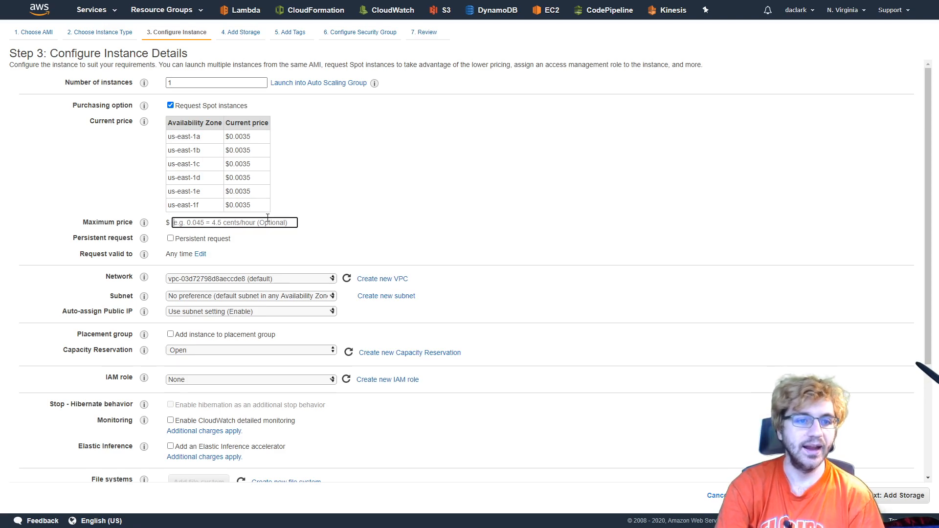
left_click(173, 106)
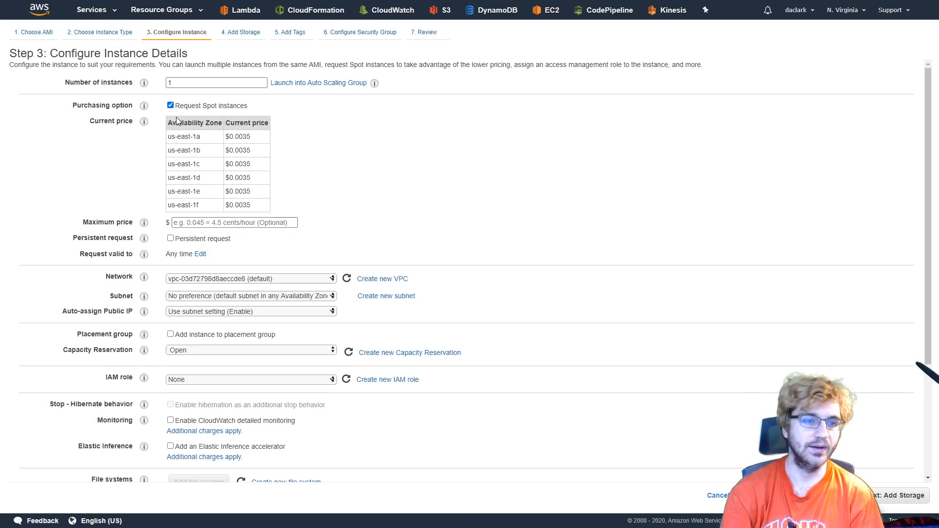
mouse_move(144, 241)
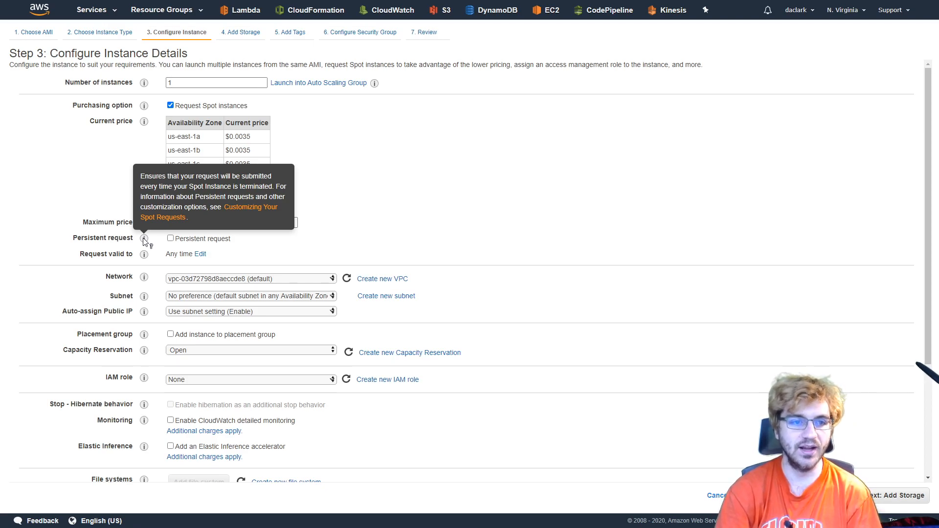
left_click(170, 105)
Review the choices for network, subnet and auto-assigned public IP without changing their defaults.
left_click(229, 132)
left_click(241, 131)
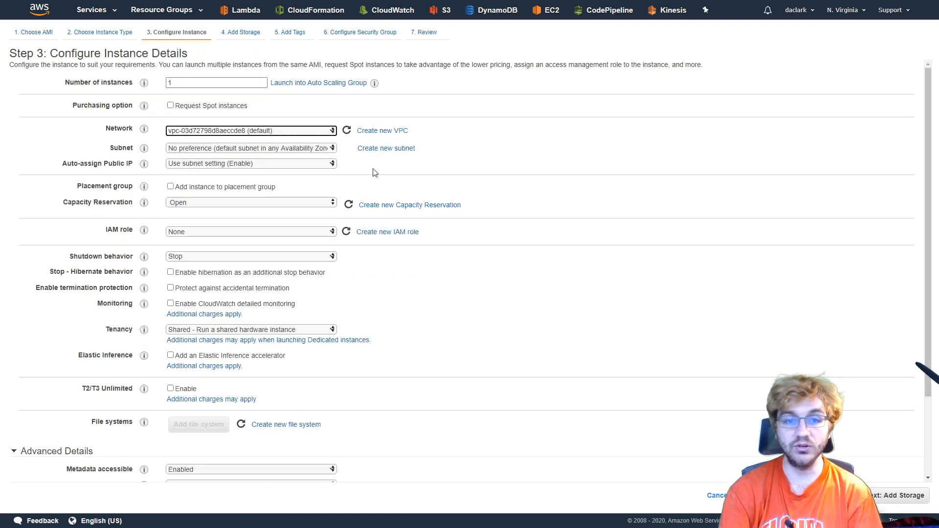
left_click(313, 151)
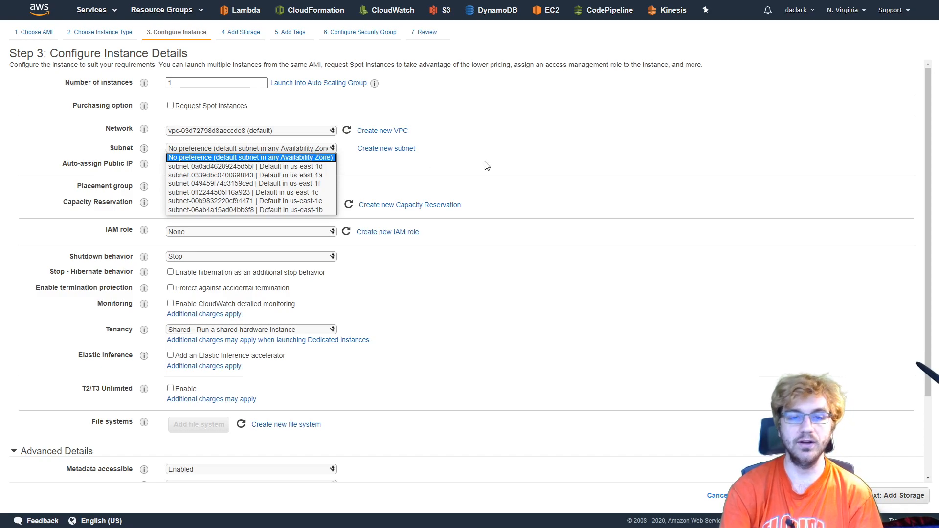
left_click(510, 144)
left_click(299, 151)
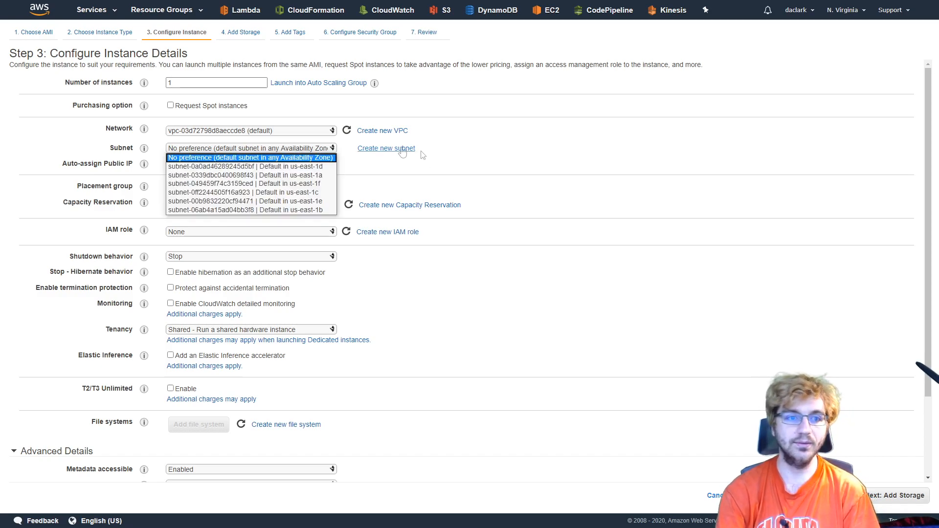
left_click(342, 161)
left_click(285, 163)
left_click(285, 163)
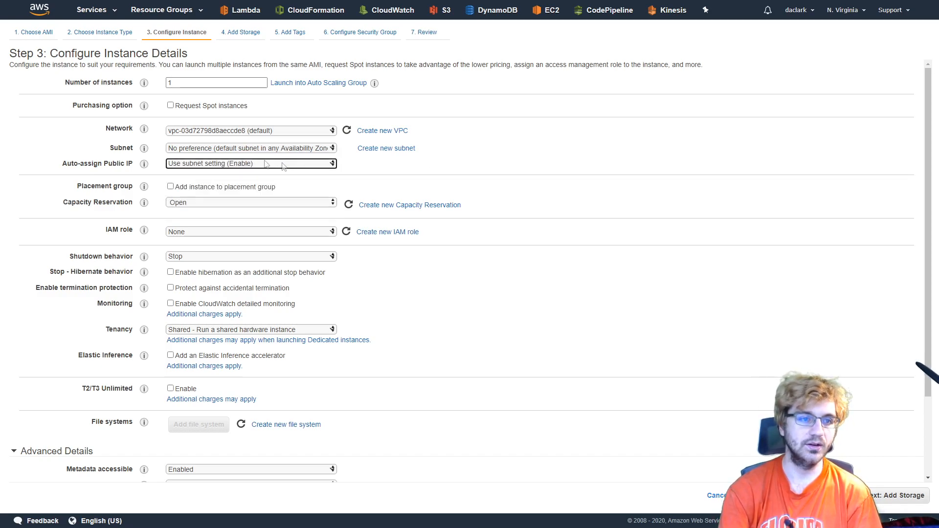
mouse_move(145, 167)
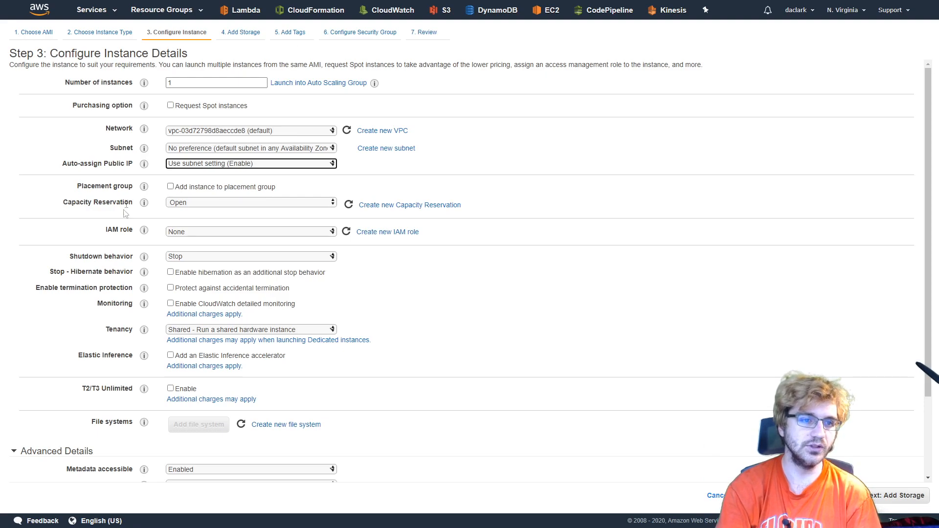
Look at the capacity reservation choices and try adding the instance to a placement group, leaving that option off.
left_click(261, 204)
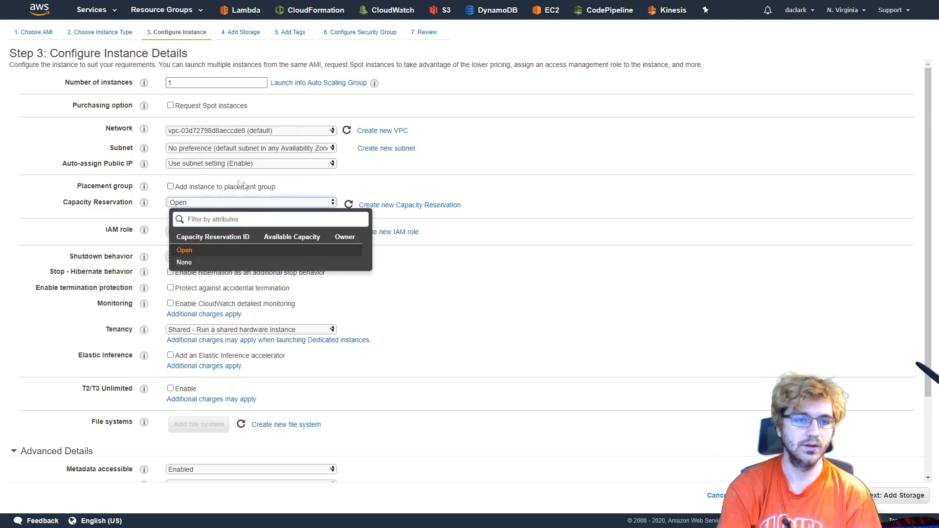
left_click(214, 187)
left_click(185, 187)
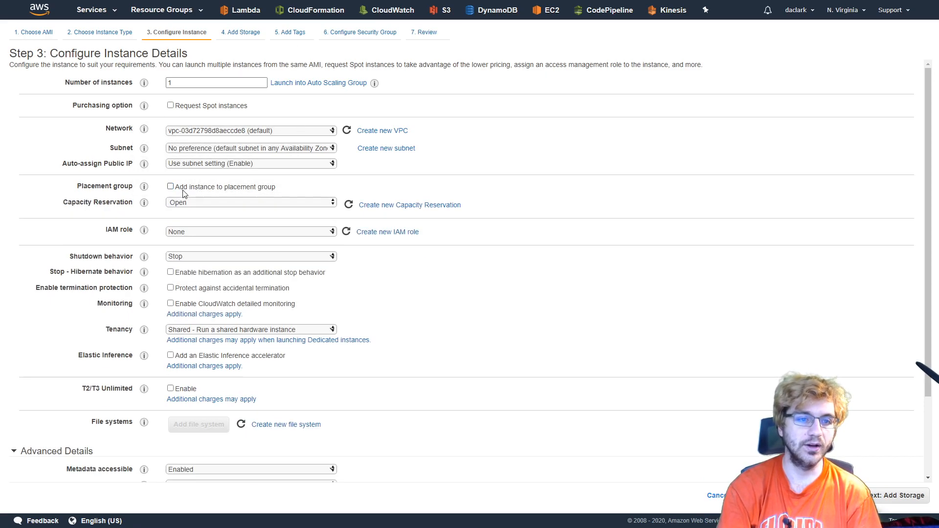
left_click(186, 186)
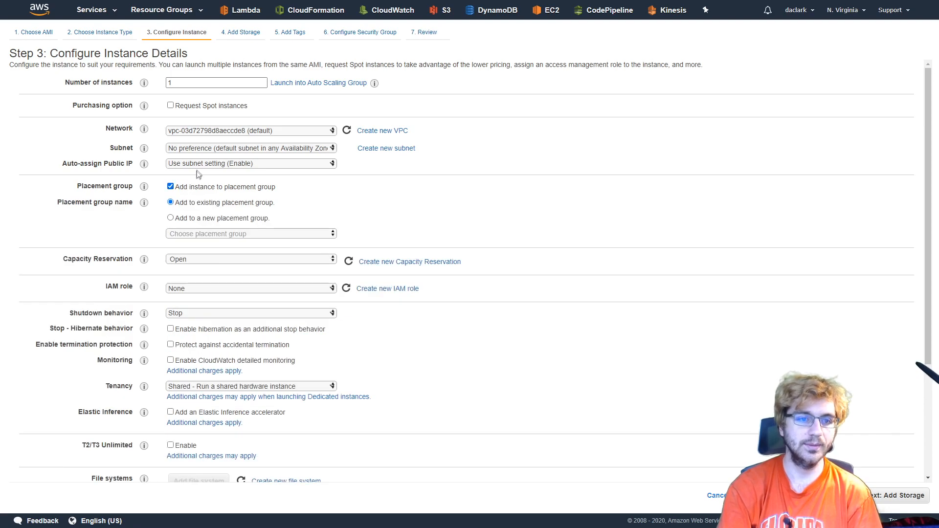
left_click(192, 186)
Look through the IAM roles available for the instance, keeping None.
scroll(270, 214, "down", 1)
left_click(273, 183)
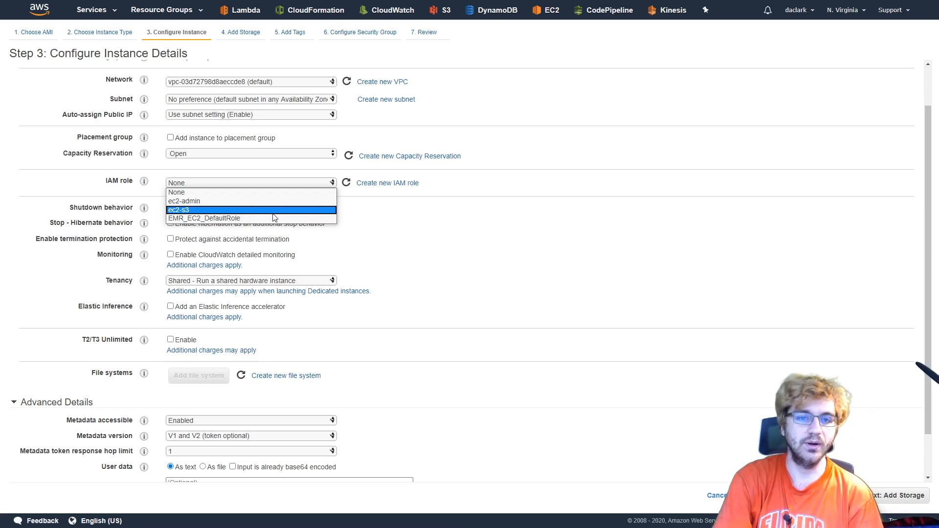
left_click(400, 188)
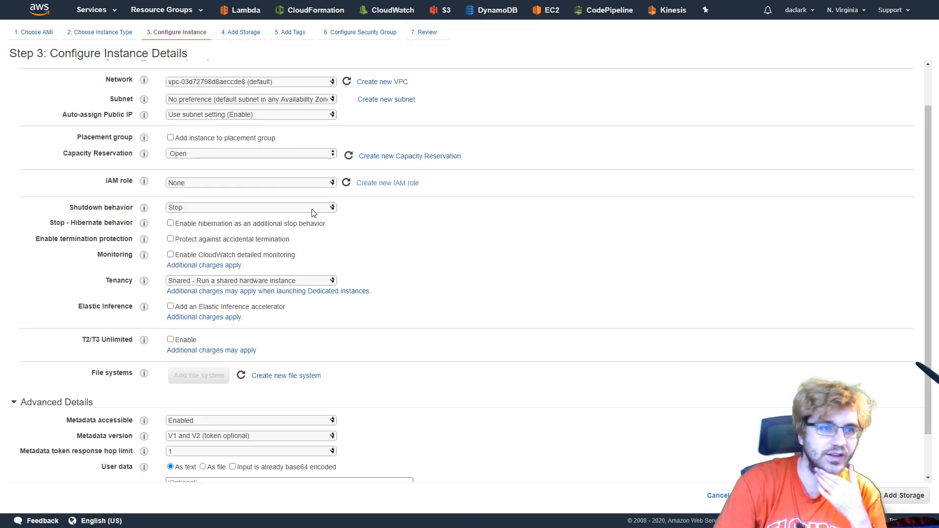
Check the shutdown behavior setting and try hibernation as an additional stop behavior, turning it back off.
left_click(312, 209)
left_click(312, 209)
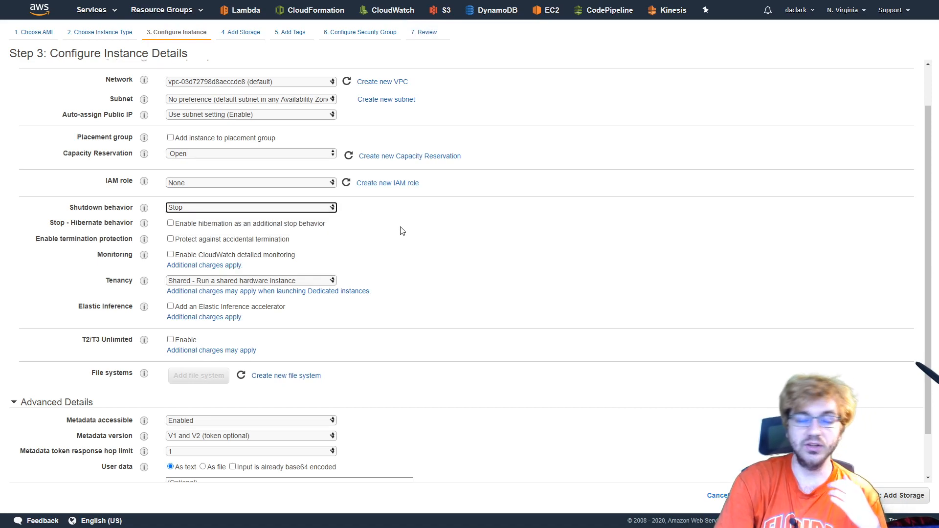
left_click(290, 223)
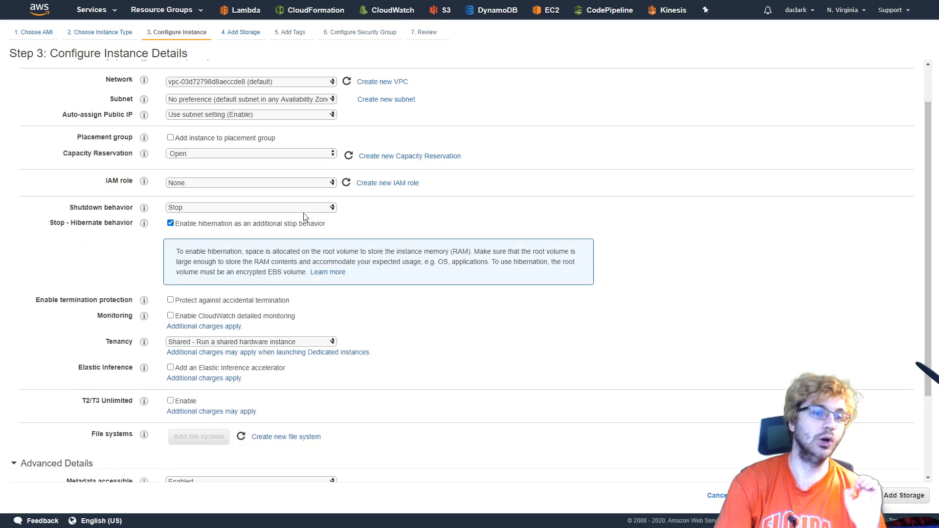
left_click(305, 210)
left_click(386, 216)
left_click(285, 224)
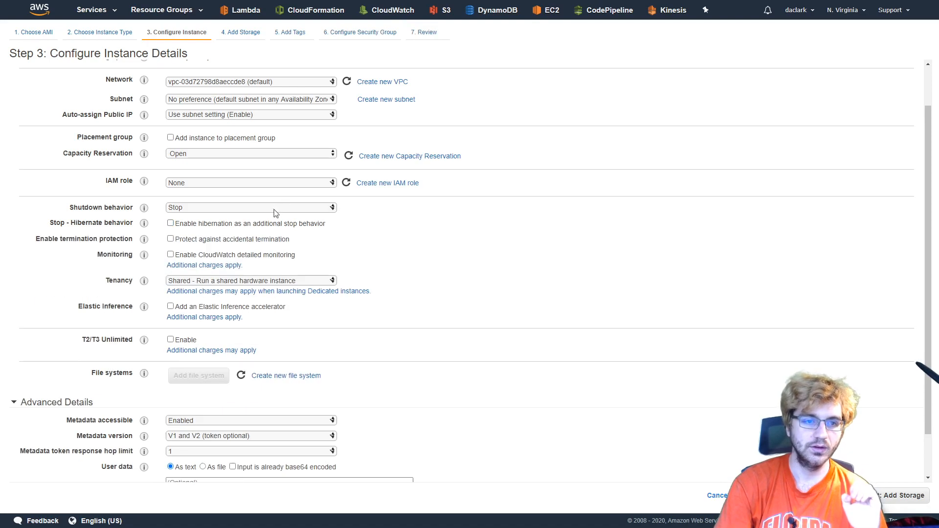
Compare the Stop and Terminate shutdown behaviors, keep Stop, and toggle the hibernation option on and off again.
left_click(275, 210)
left_click(435, 214)
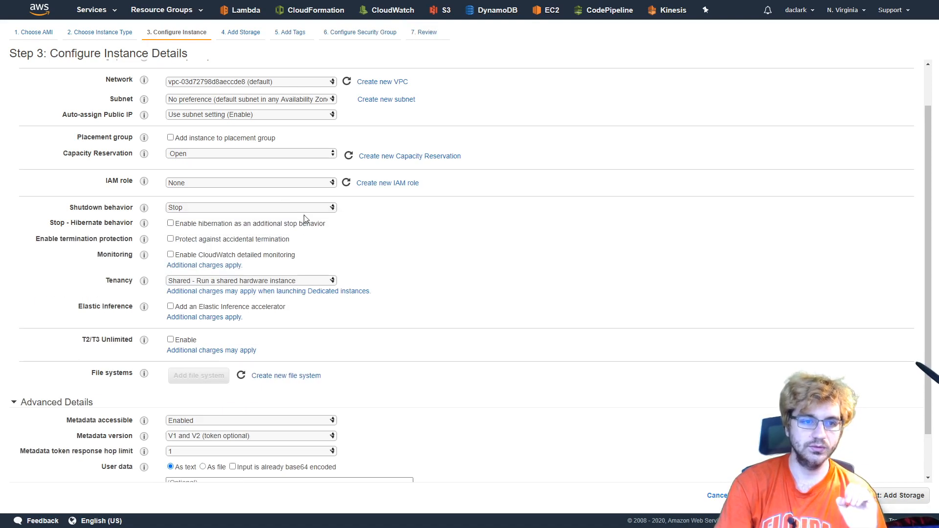
left_click(313, 206)
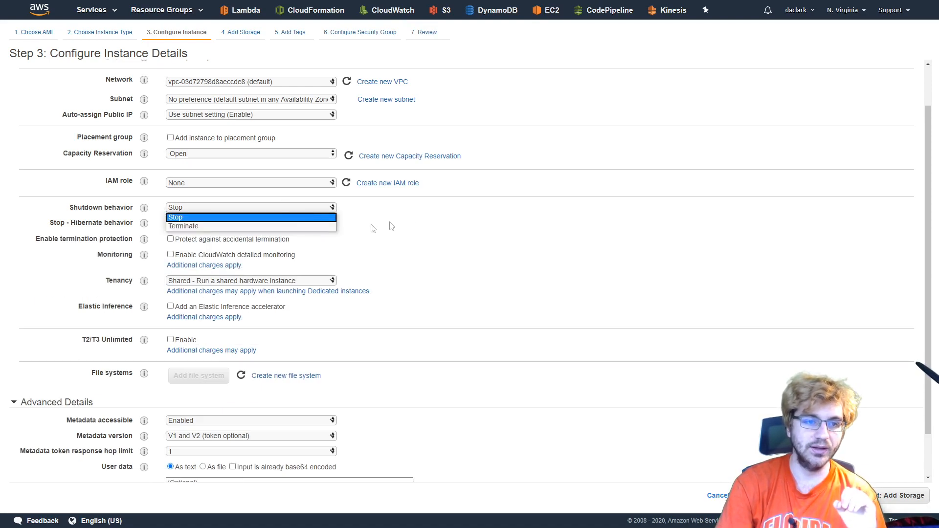
left_click(471, 214)
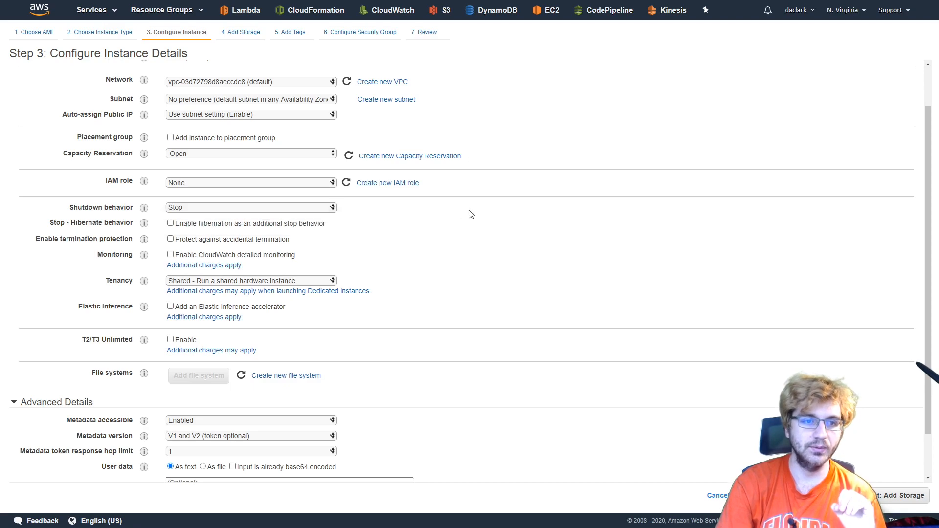
left_click(302, 226)
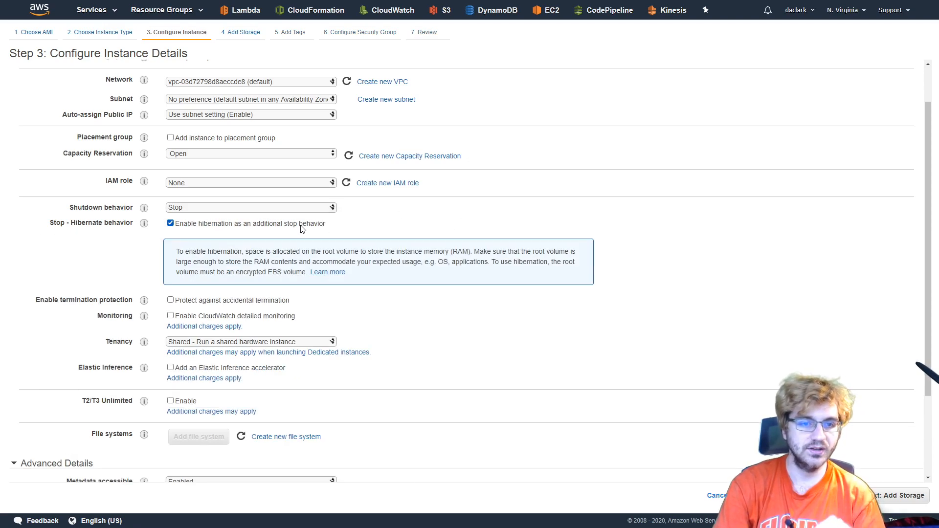
left_click(301, 226)
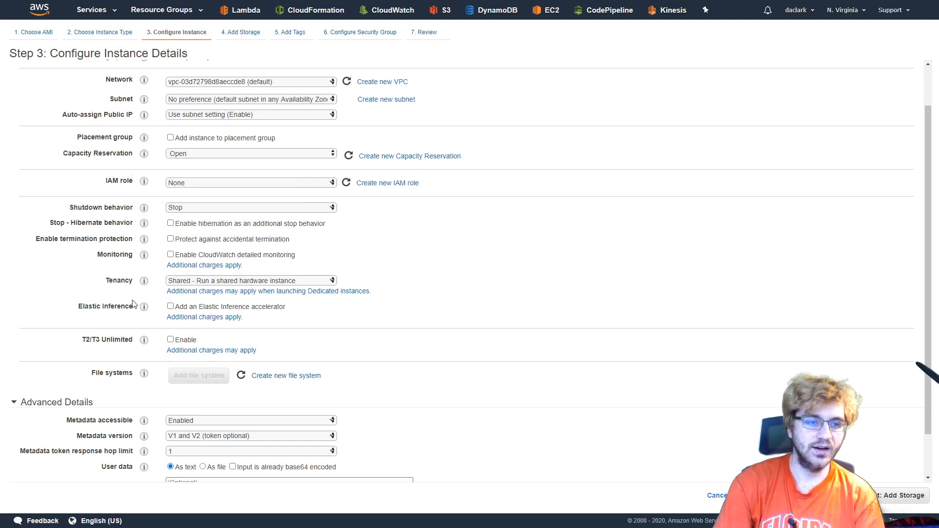
Try the T2/T3 Unlimited option and check its explanation, leaving it disabled.
scroll(191, 335, "down", 1)
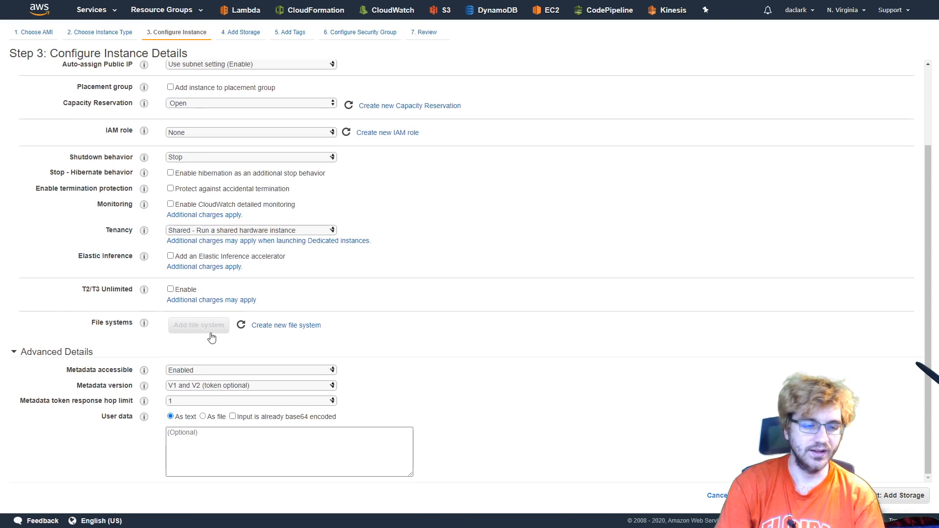
left_click(170, 289)
mouse_move(142, 294)
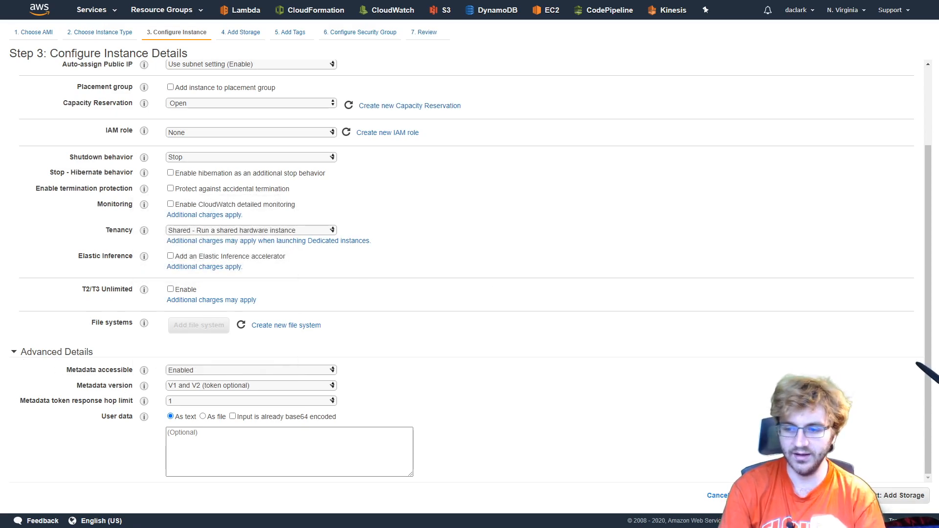
Continue to the instance's storage settings.
left_click(877, 494)
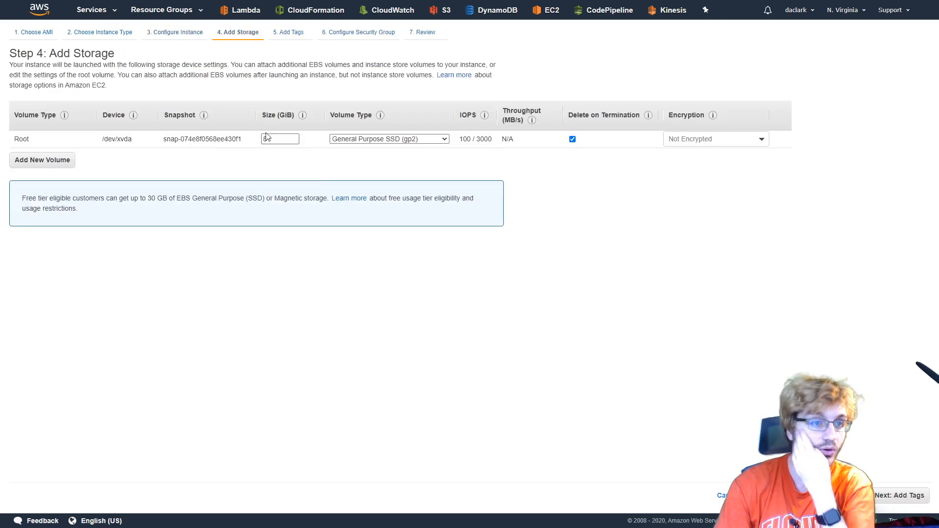
Try Magnetic and Provisioned IOPS SSD (io1) with 20000 IOPS for the root volume, returning it to General Purpose SSD (gp2).
left_click(361, 139)
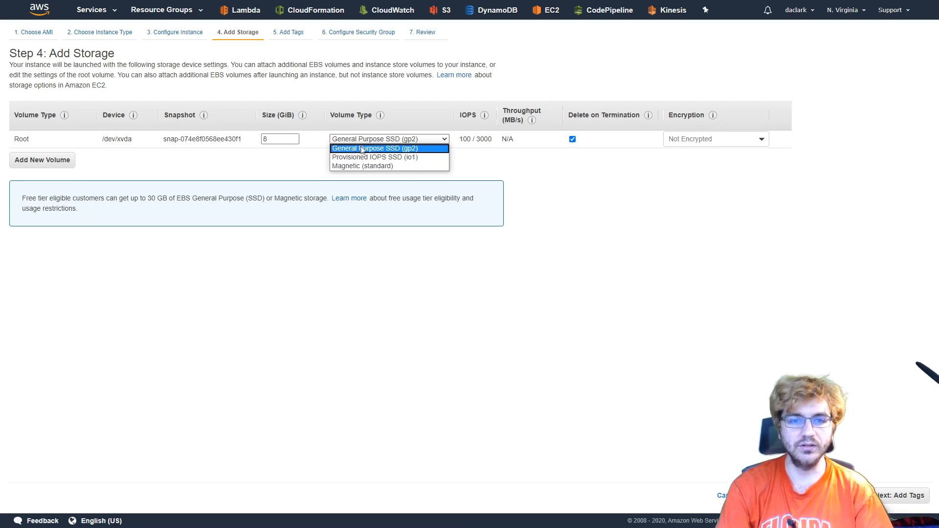
left_click(383, 166)
left_click(395, 141)
left_click(396, 157)
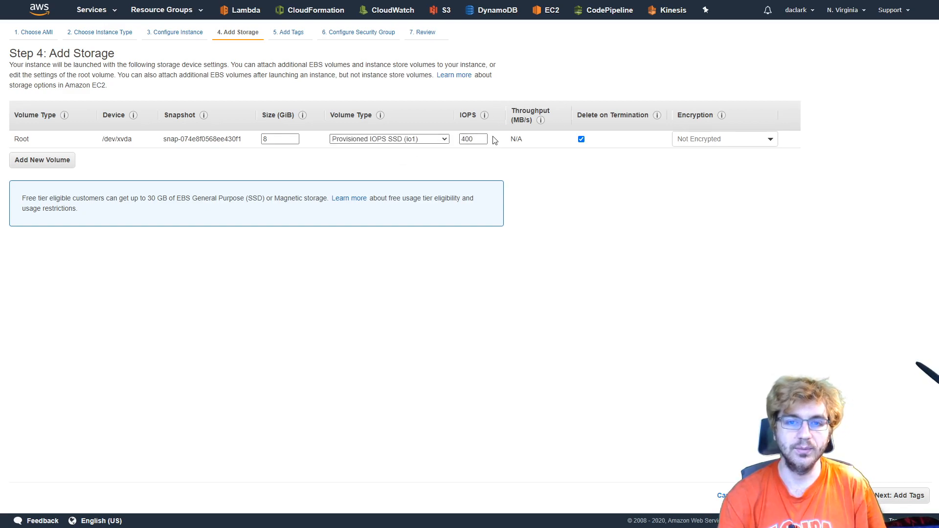
double_click(473, 139)
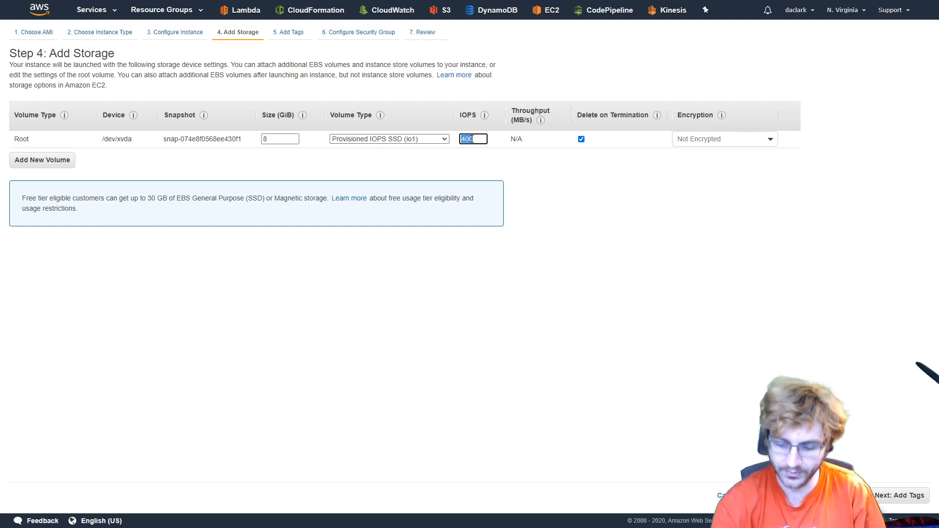
type("20000")
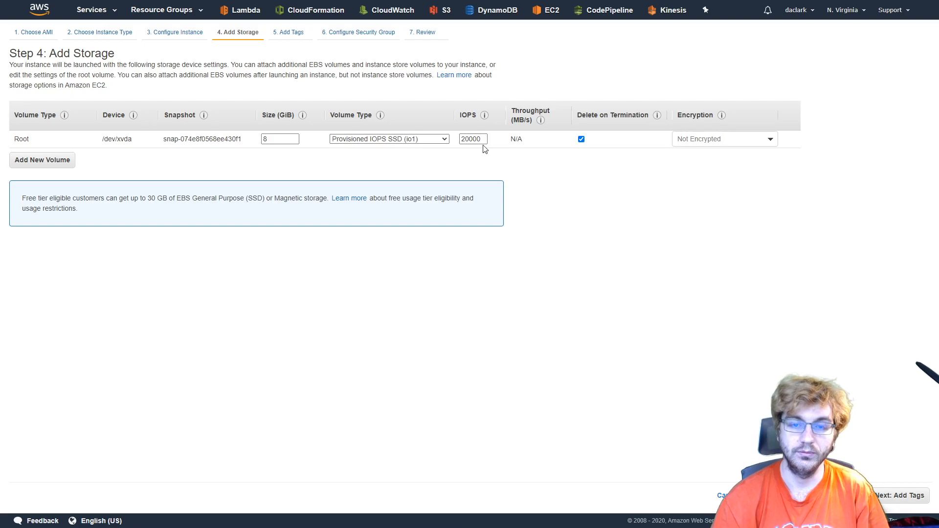
left_click(410, 140)
left_click(410, 148)
mouse_move(473, 135)
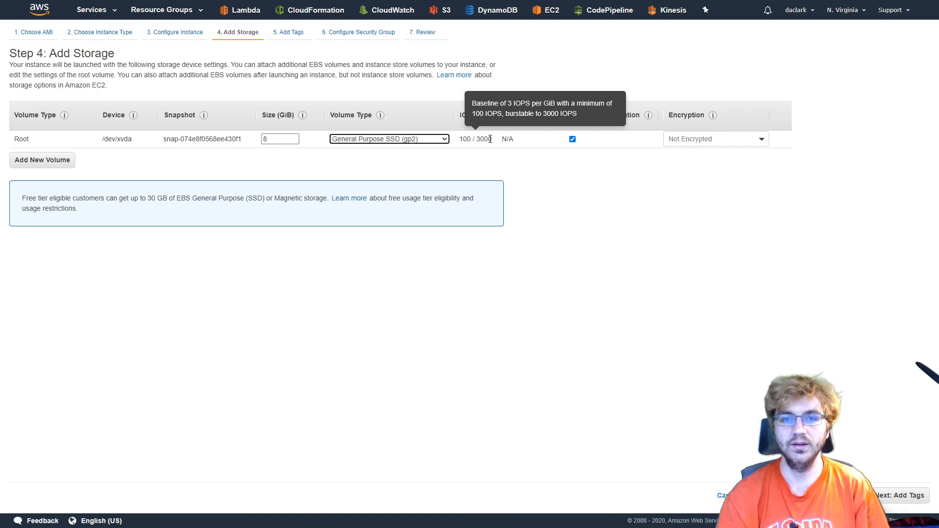
Try Provisioned IOPS SSD (io1) with 50000 IOPS for the root volume.
left_click(440, 140)
left_click(442, 155)
double_click(480, 138)
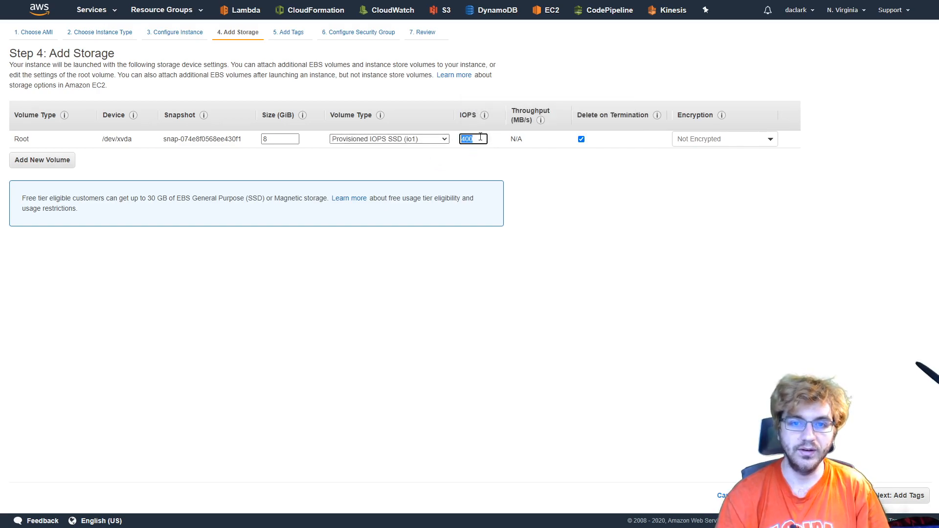
type("50000")
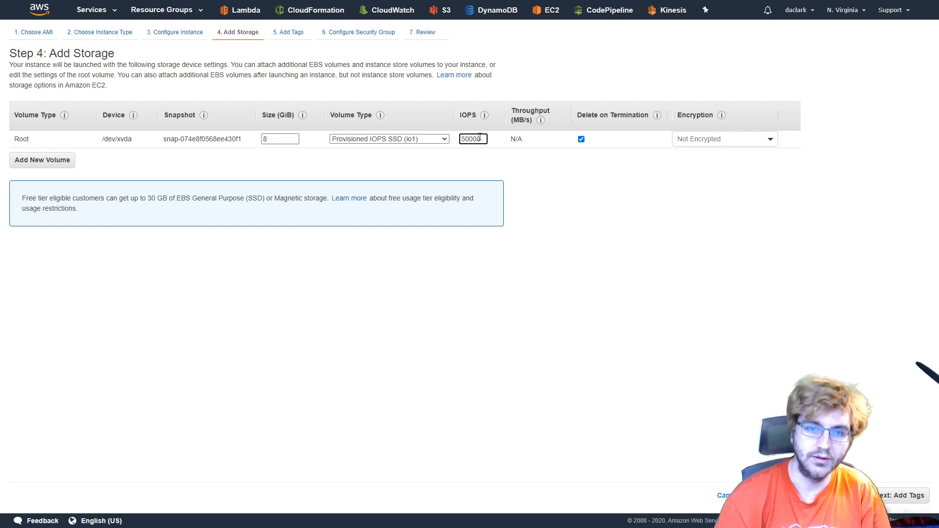
left_click(451, 163)
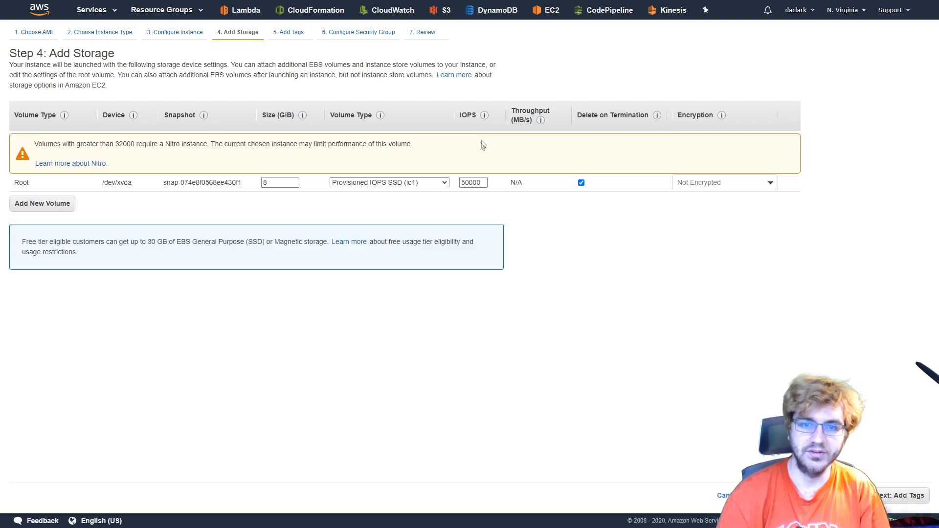
Examine the warning about the IOPS limit and the Nitro instance requirement for the root volume.
double_click(122, 144)
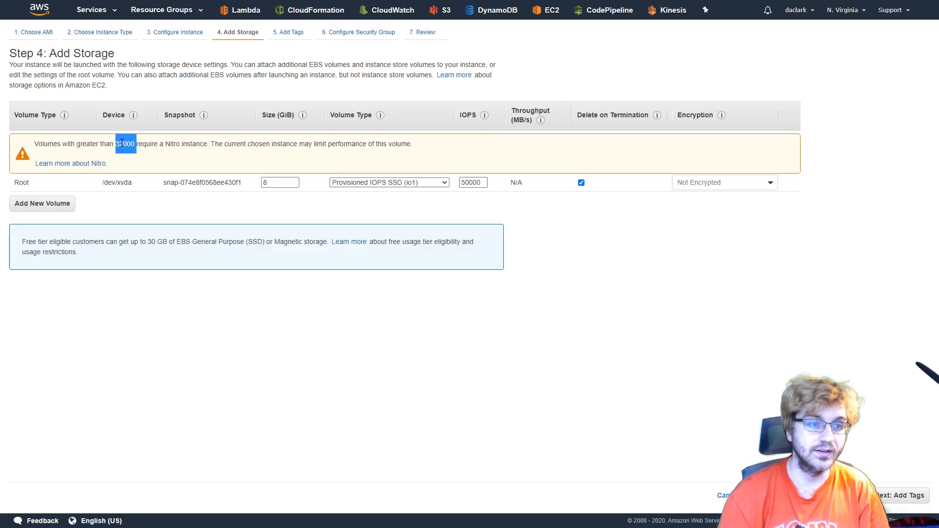
left_click(121, 143)
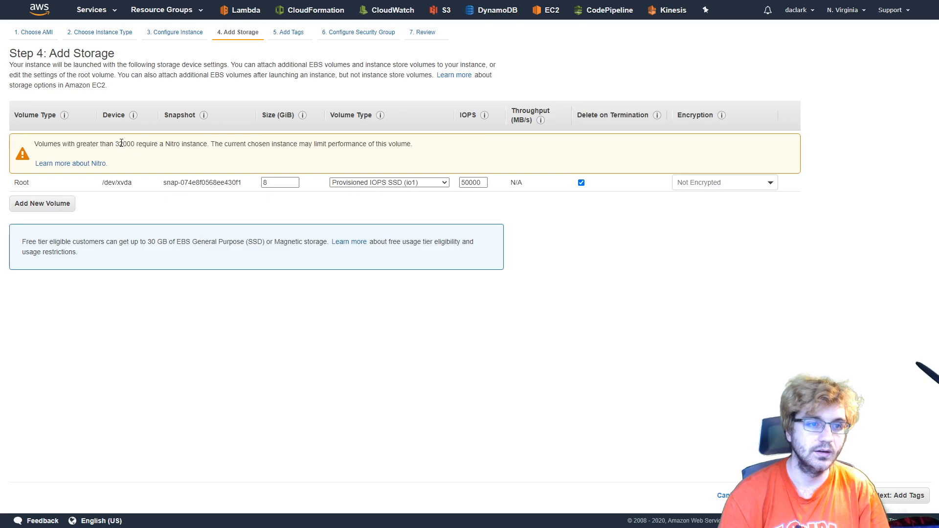
left_click_drag(120, 144, 212, 143)
left_click(214, 144)
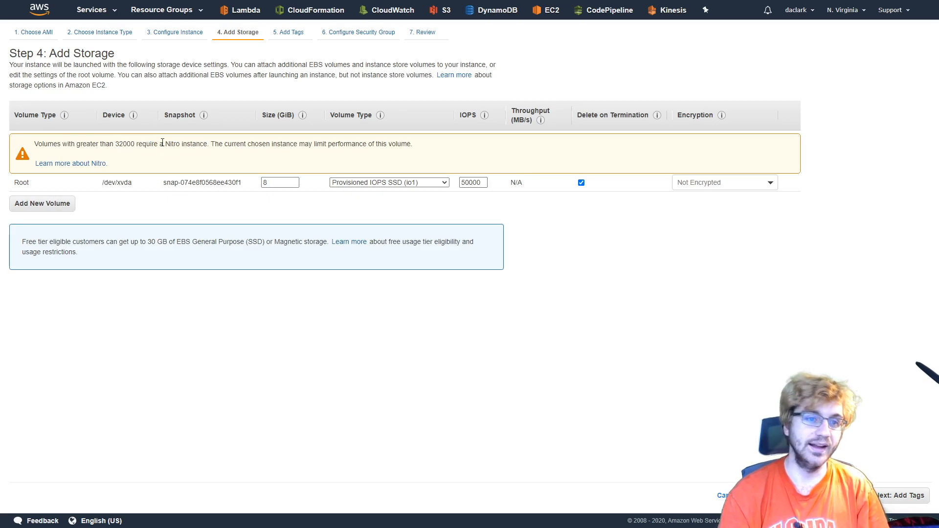
left_click_drag(117, 142, 144, 144)
left_click(121, 160)
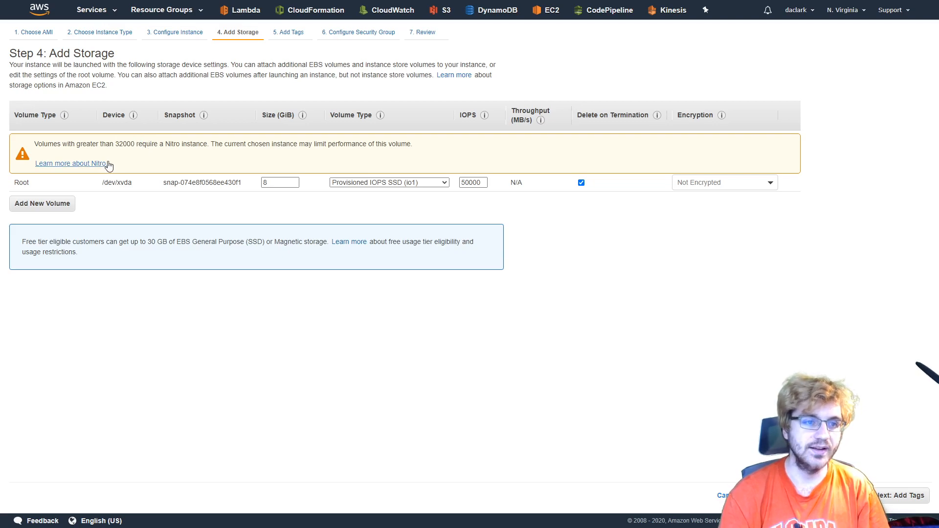
Restore the root volume to General Purpose SSD (gp2) and return to the storage settings after revisiting the instance details.
left_click(443, 183)
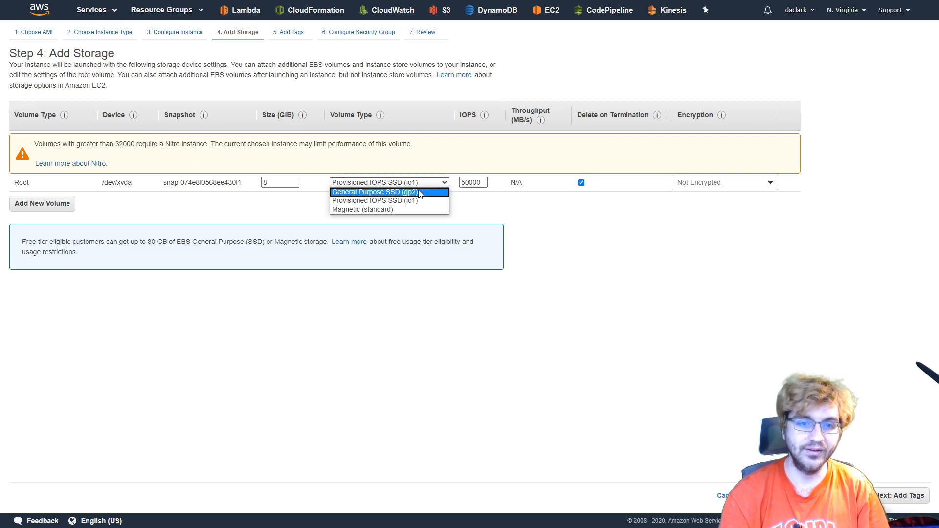
left_click(419, 192)
left_click(767, 496)
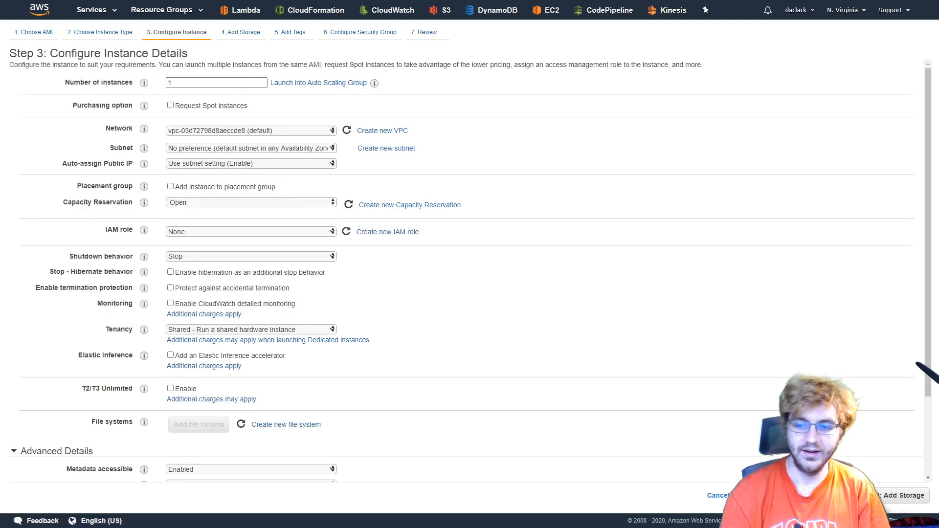
left_click(873, 495)
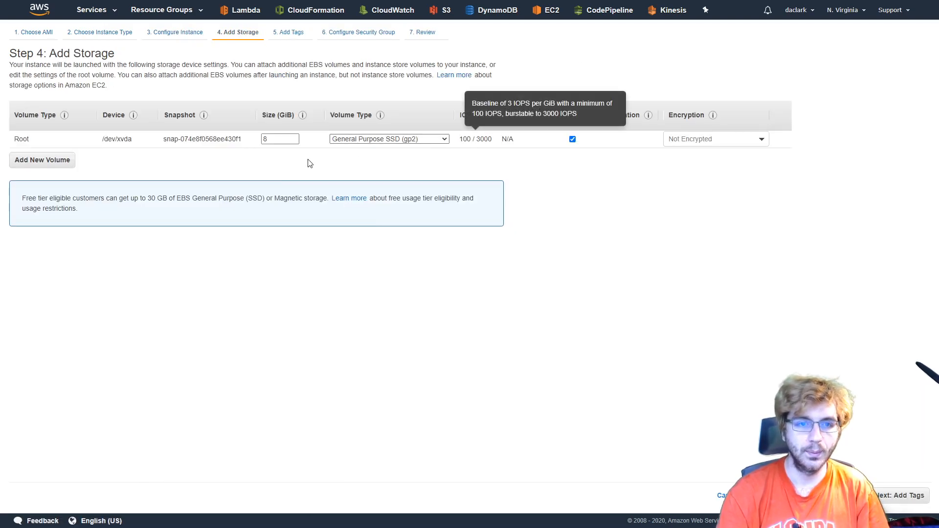
Check the root volume's size and its available encryption keys, leaving it not encrypted.
double_click(277, 138)
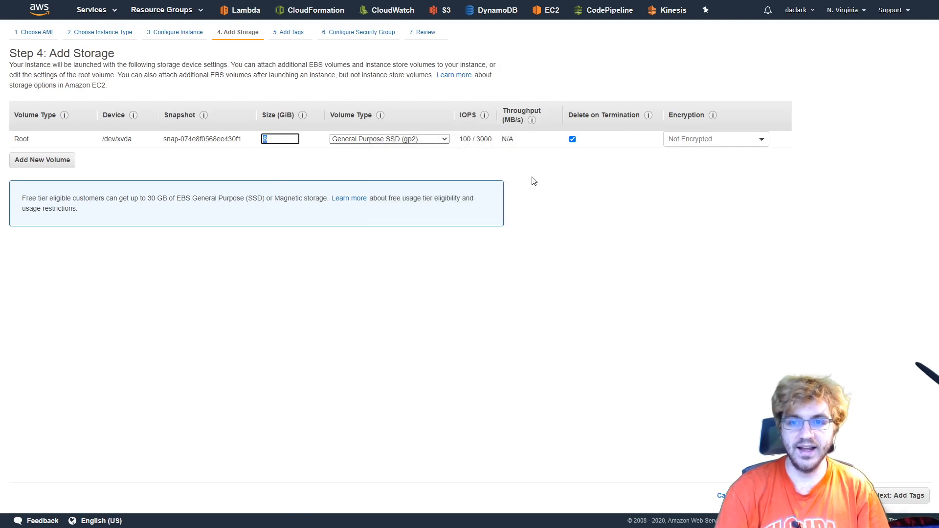
left_click(751, 139)
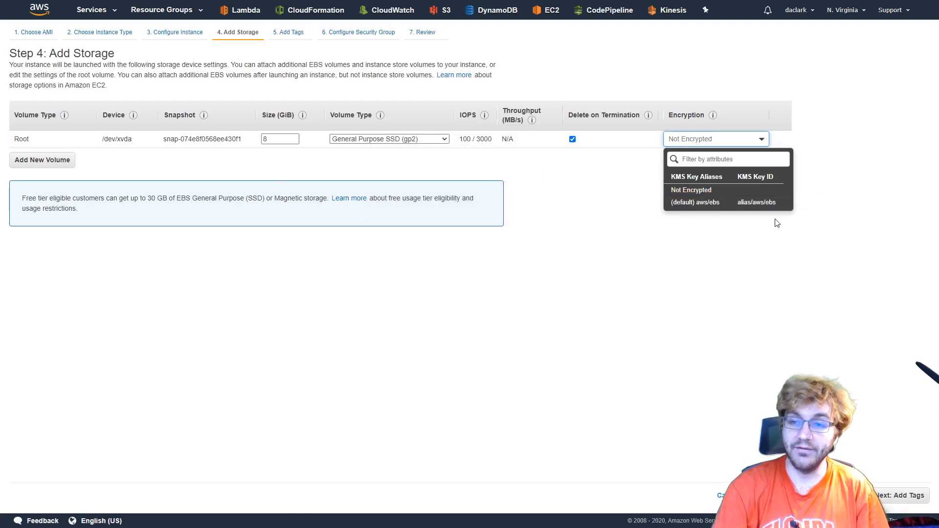
left_click(635, 292)
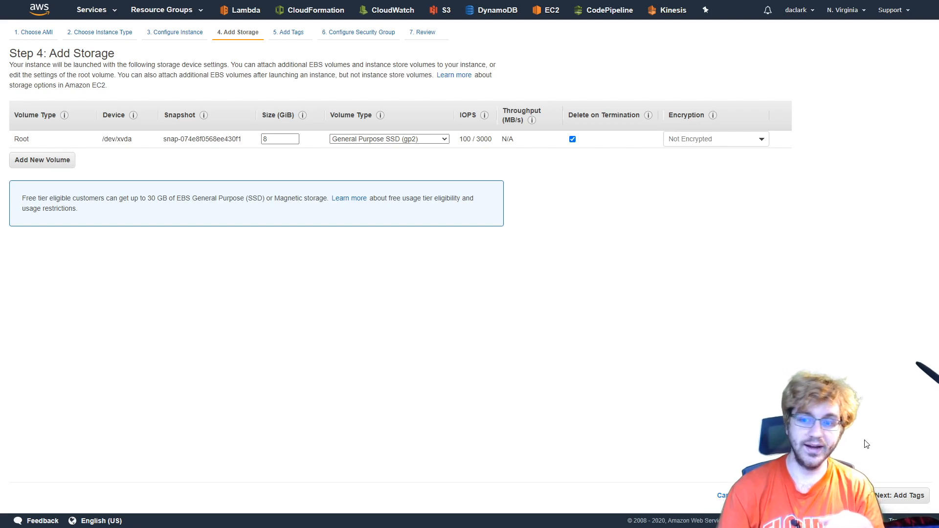
Continue to the tags and add a tag with the key cool-server and the value true.
left_click(895, 495)
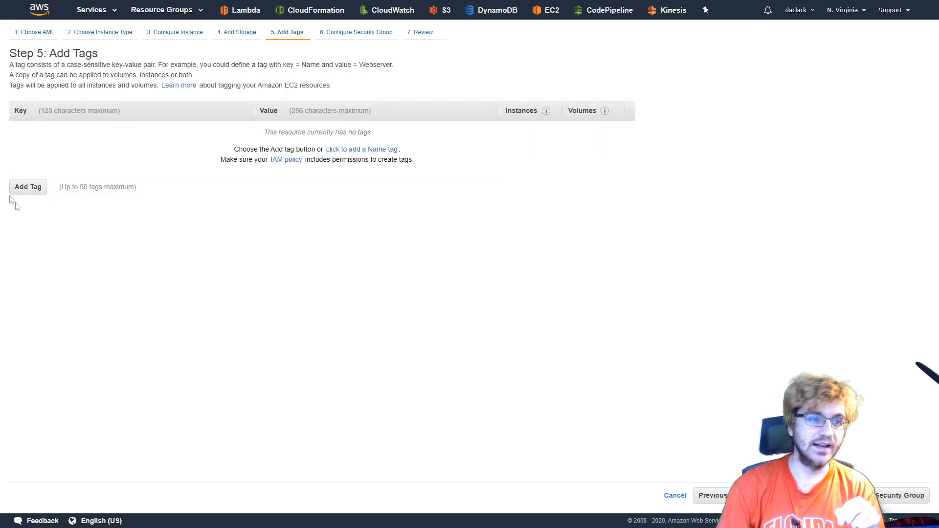
left_click(20, 187)
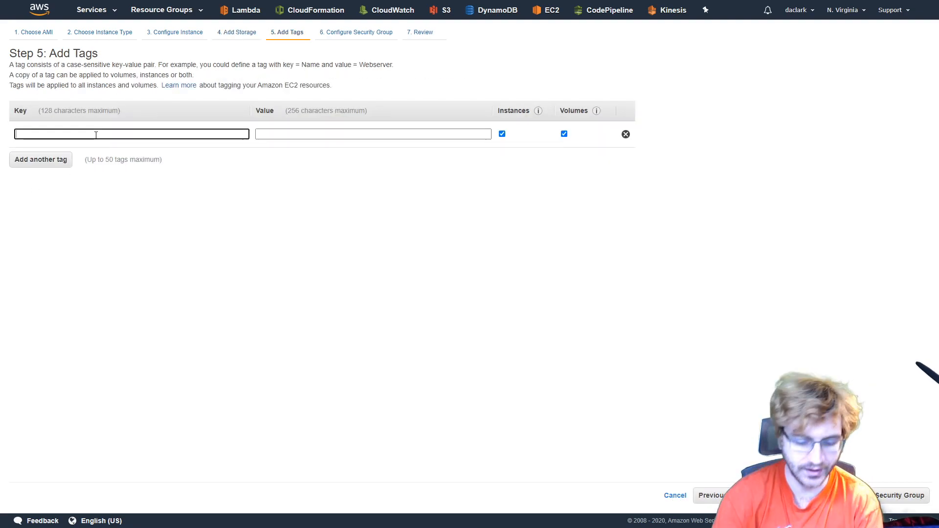
type("co")
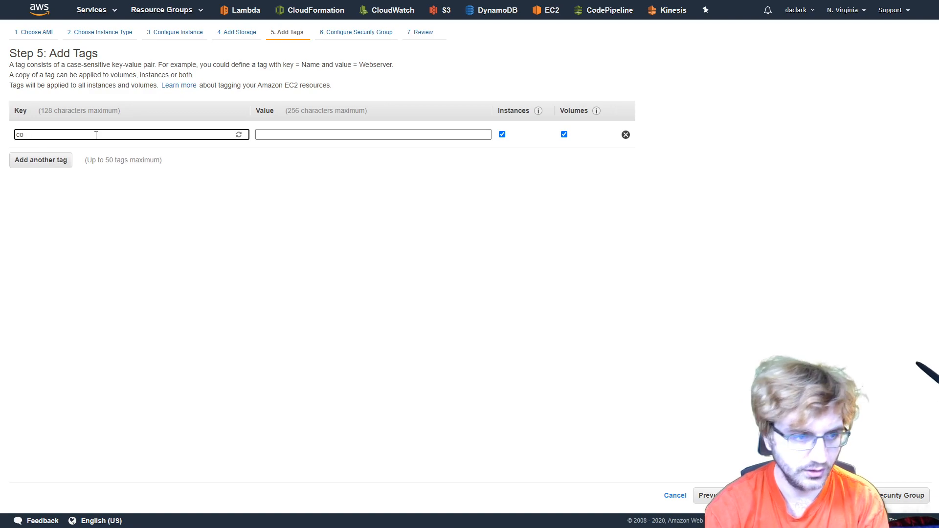
type("ol")
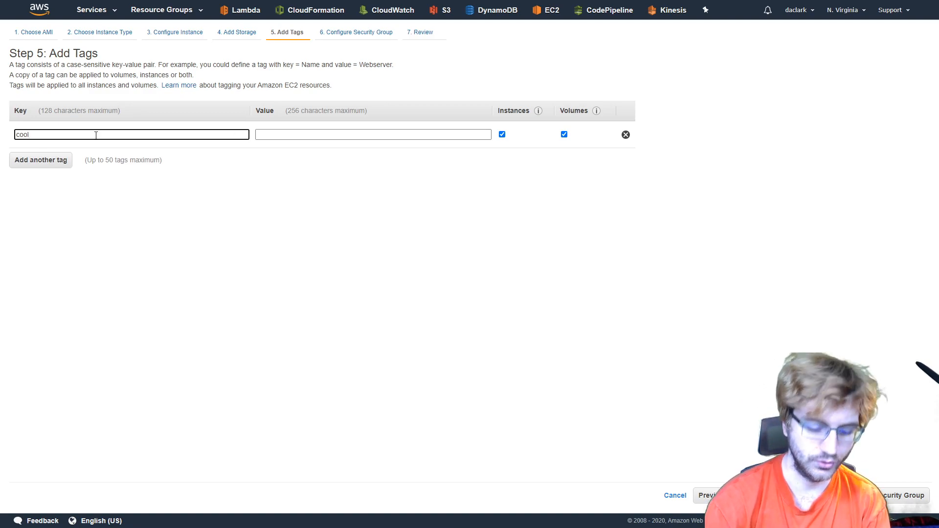
type("server-")
key("ctrl+a")
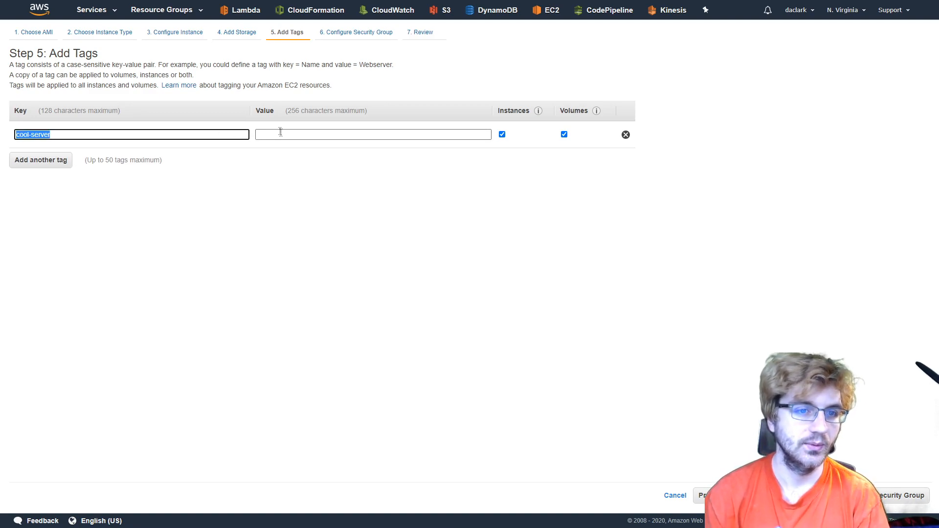
left_click(281, 132)
type("true")
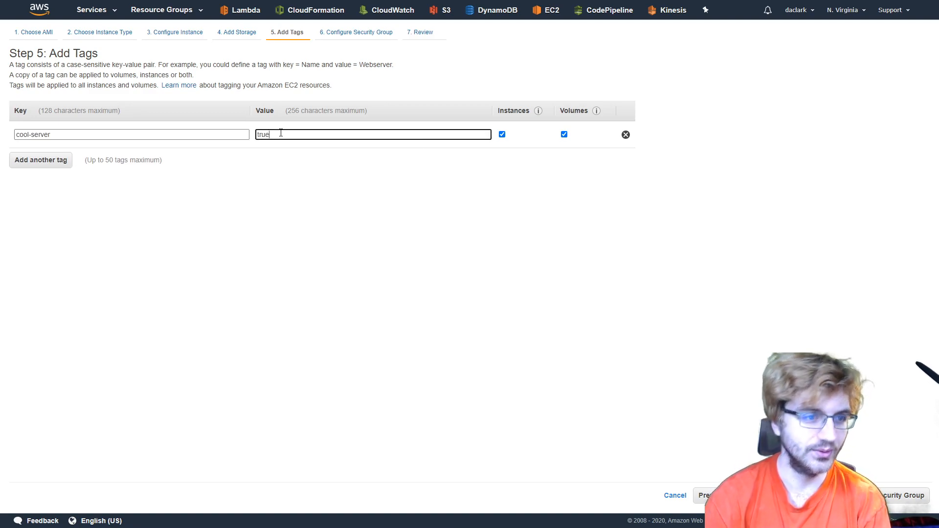
left_click(316, 173)
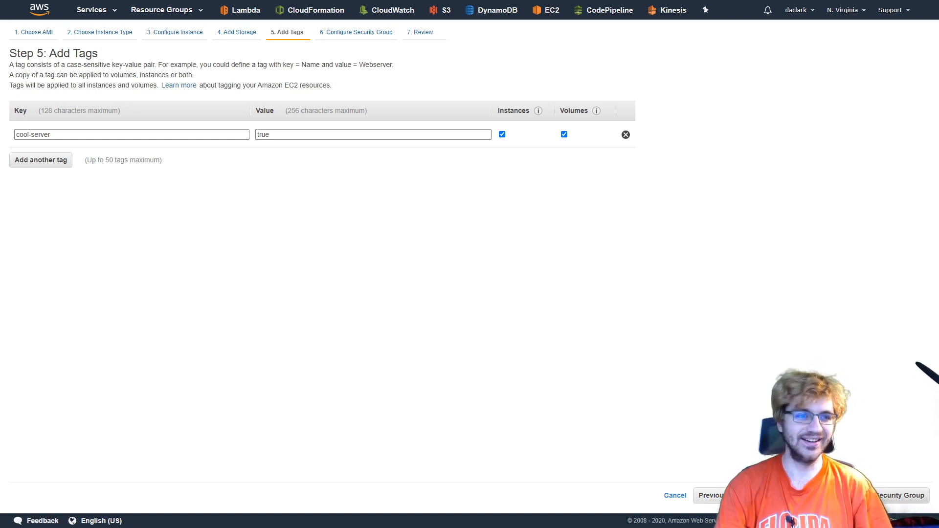
Continue to the security group configuration, keeping a new security group with its SSH rule.
left_click(902, 495)
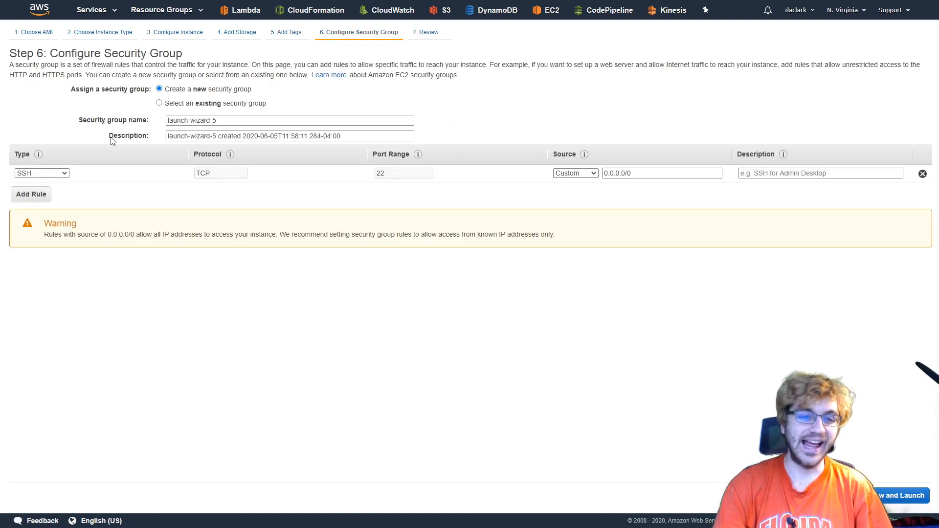
left_click_drag(78, 54, 177, 64)
left_click(77, 172)
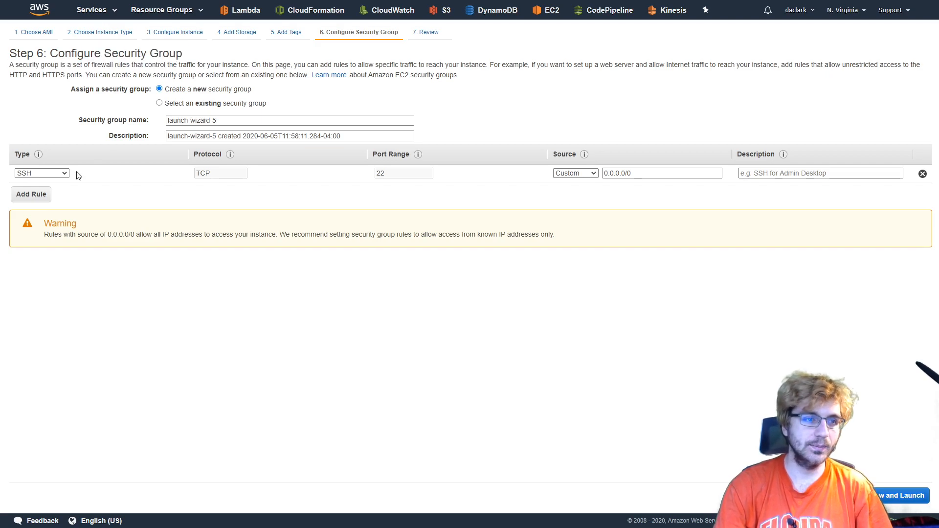
Try adding an HTTP rule to the new security group.
left_click(31, 194)
left_click(59, 191)
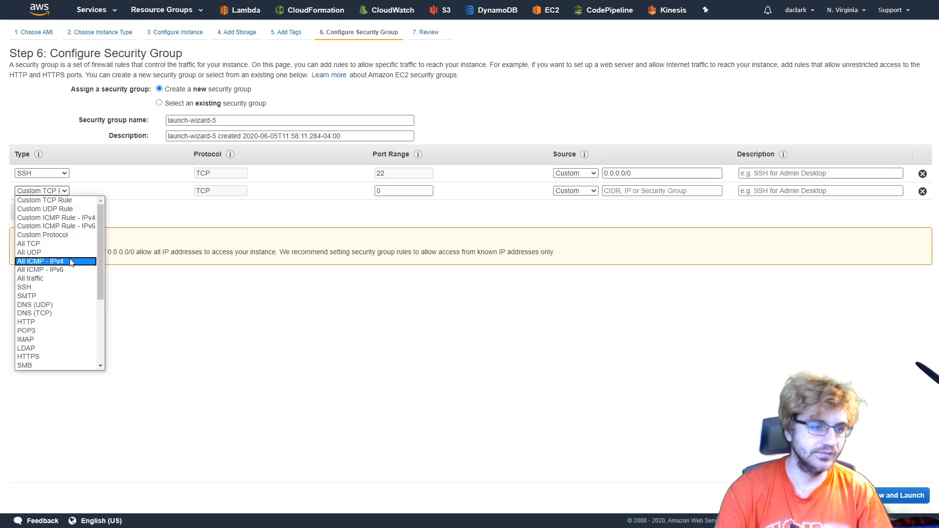
scroll(70, 261, "down", 5)
left_click(39, 210)
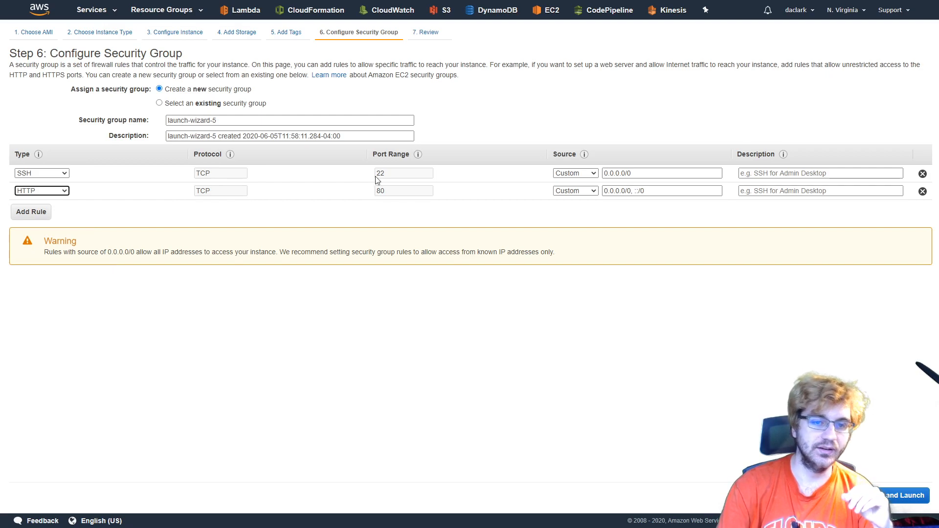
left_click(224, 188)
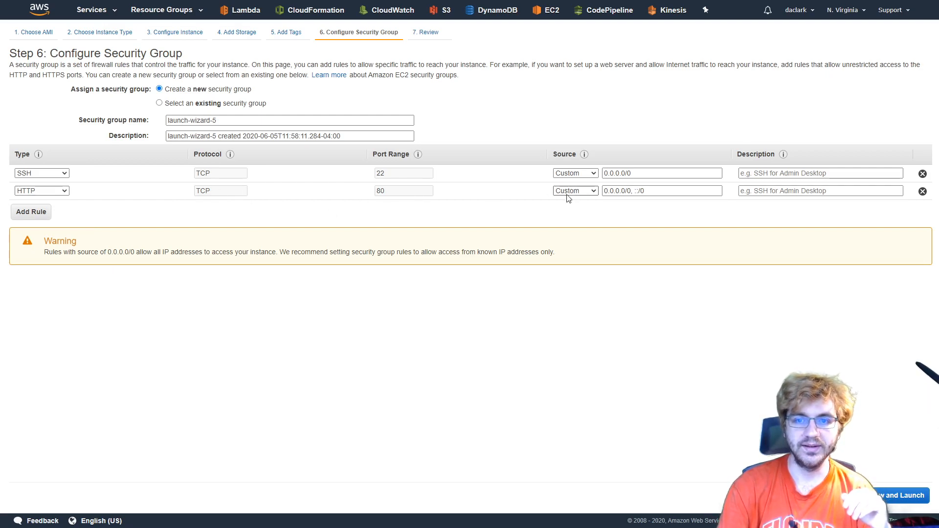
Check the HTTP rule's source setting, keeping Custom, and remove the rule from the security group.
left_click(583, 191)
left_click(583, 194)
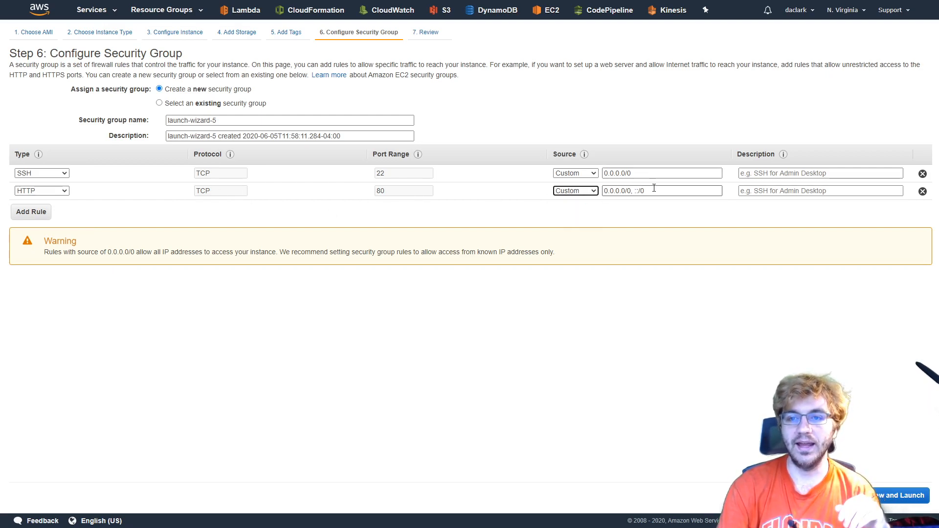
left_click(654, 188)
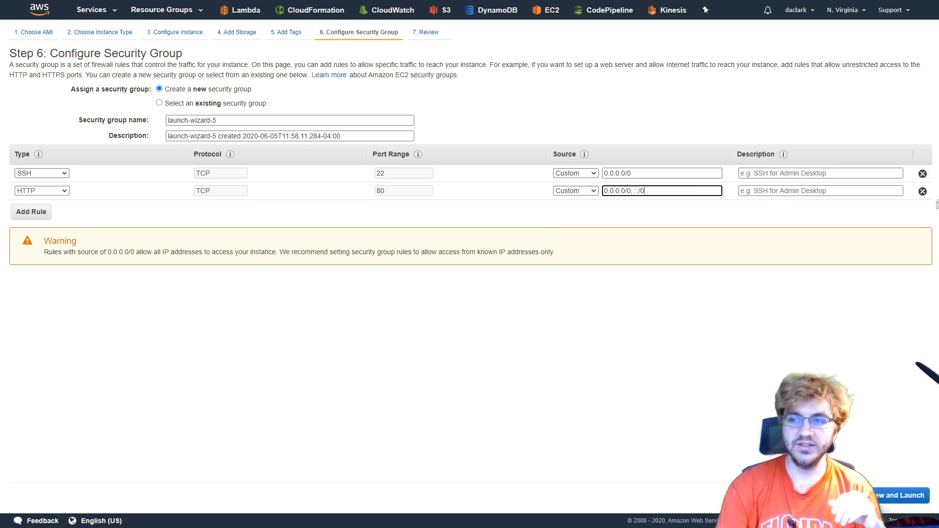
left_click(922, 192)
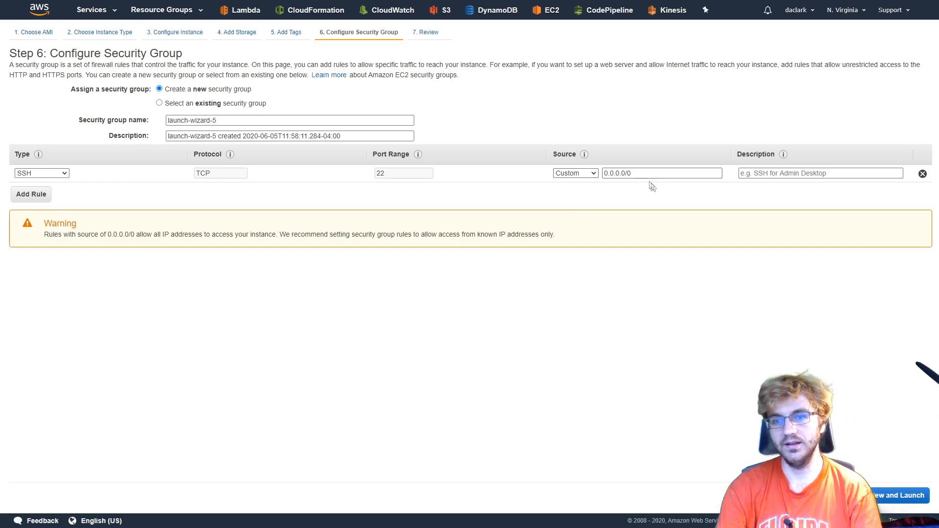
Proceed to the instance launch review.
left_click(885, 497)
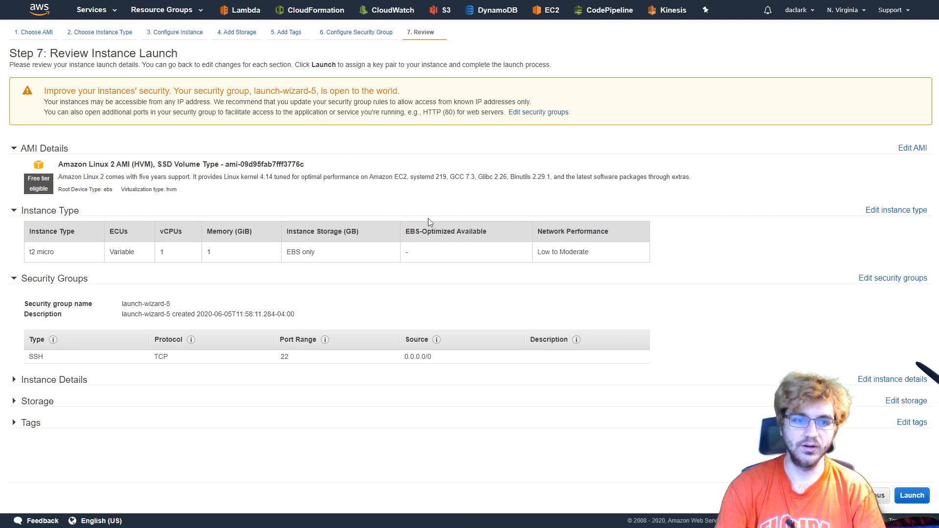
Launch the instance with a new key pair named lykeSubscribe, downloading its private key file first.
left_click(900, 500)
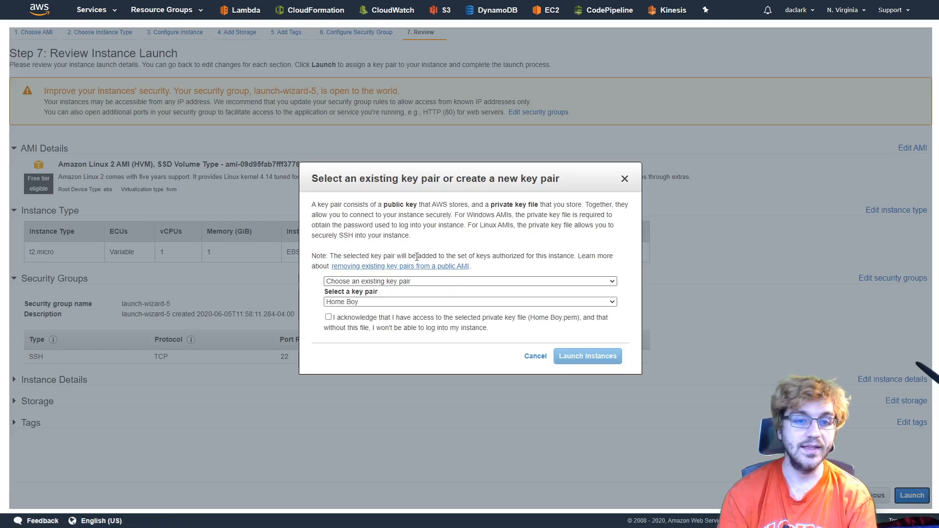
left_click(482, 282)
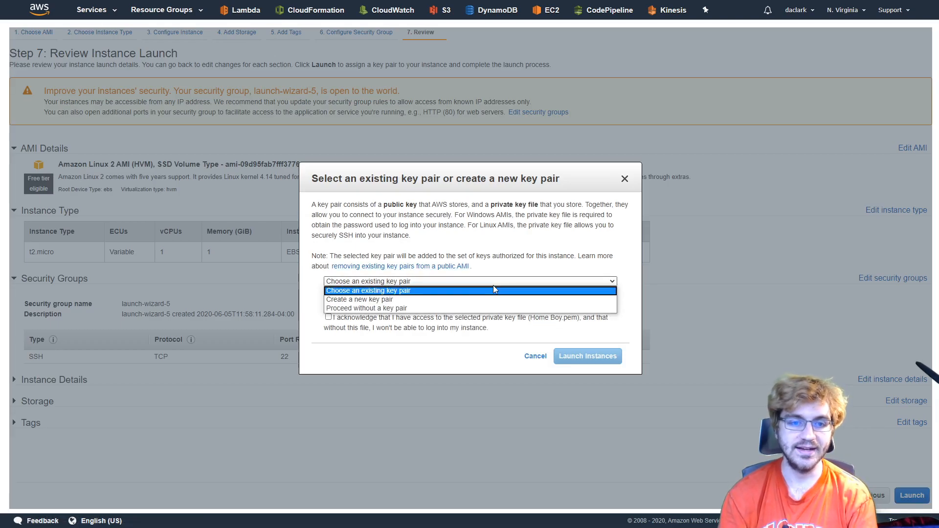
left_click(468, 299)
left_click(462, 301)
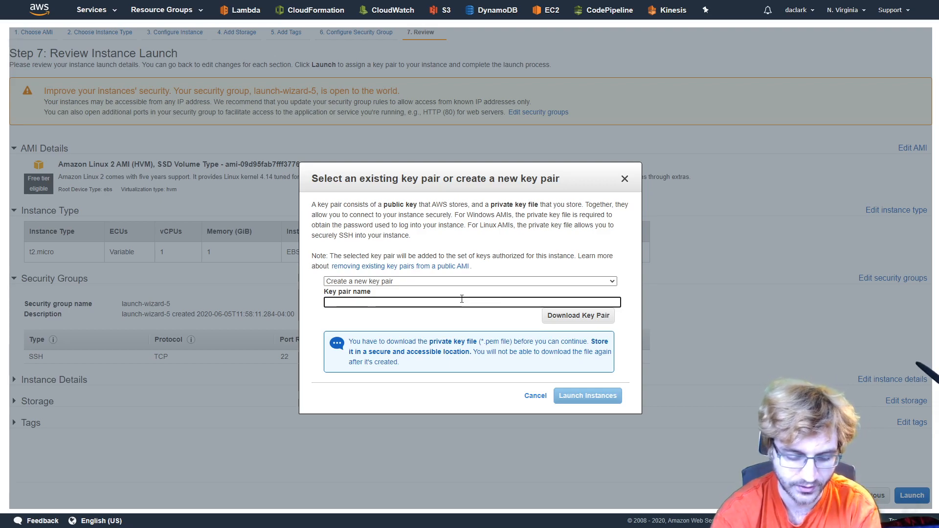
type("lykeSubscribe")
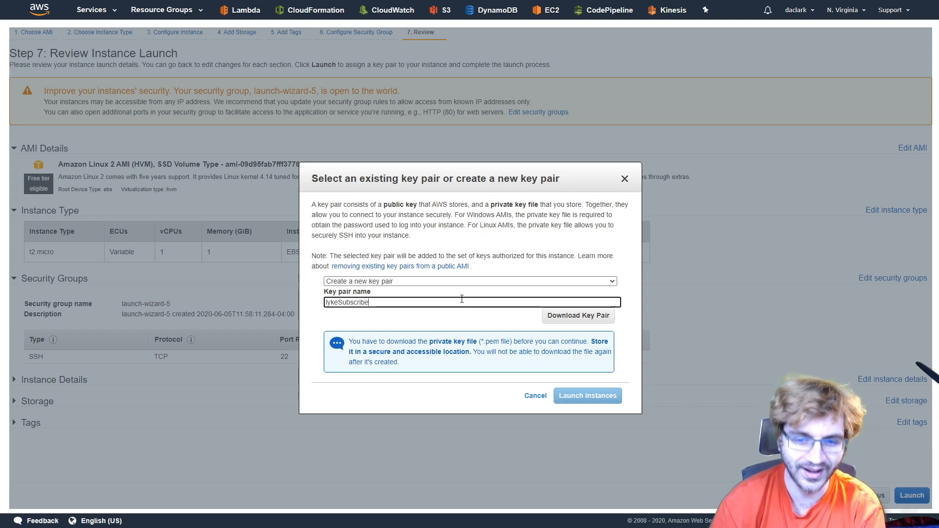
left_click(562, 316)
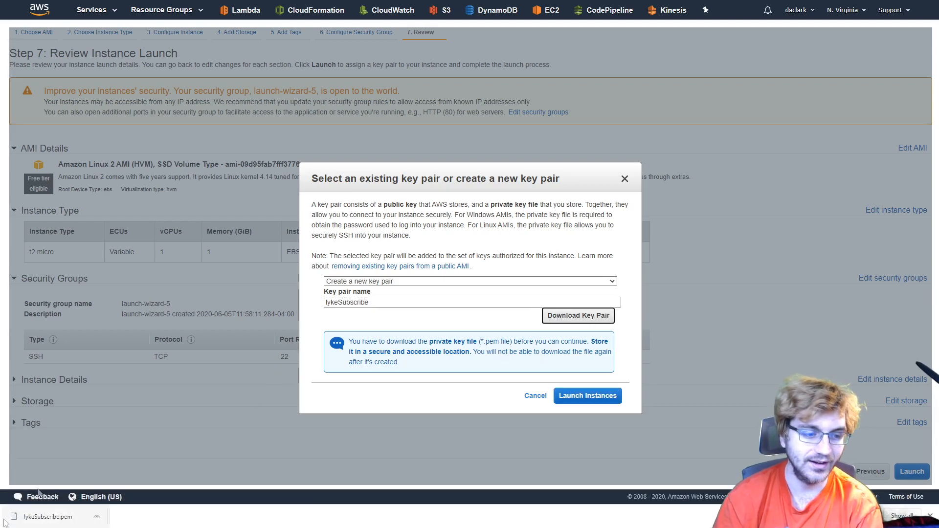
left_click(574, 397)
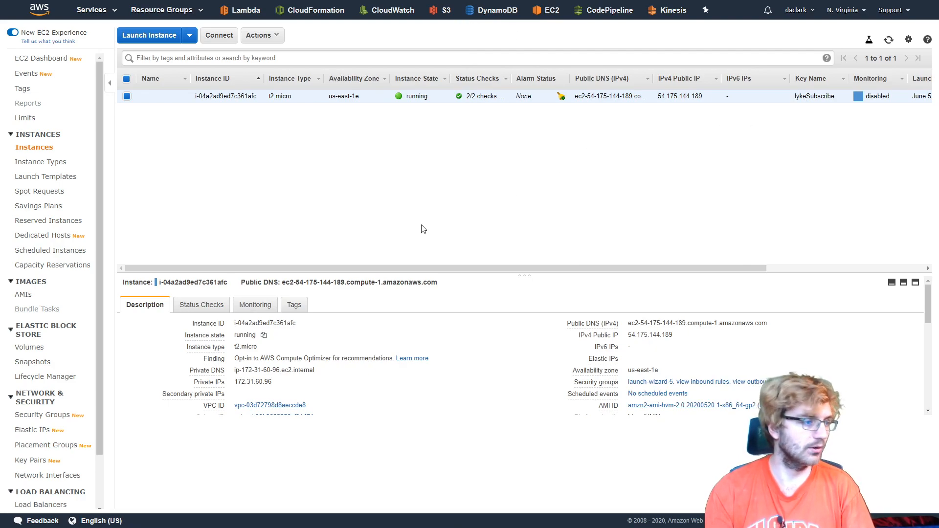
Look over the running instance's listed details and open its connection instructions.
left_click_drag(382, 268, 515, 268)
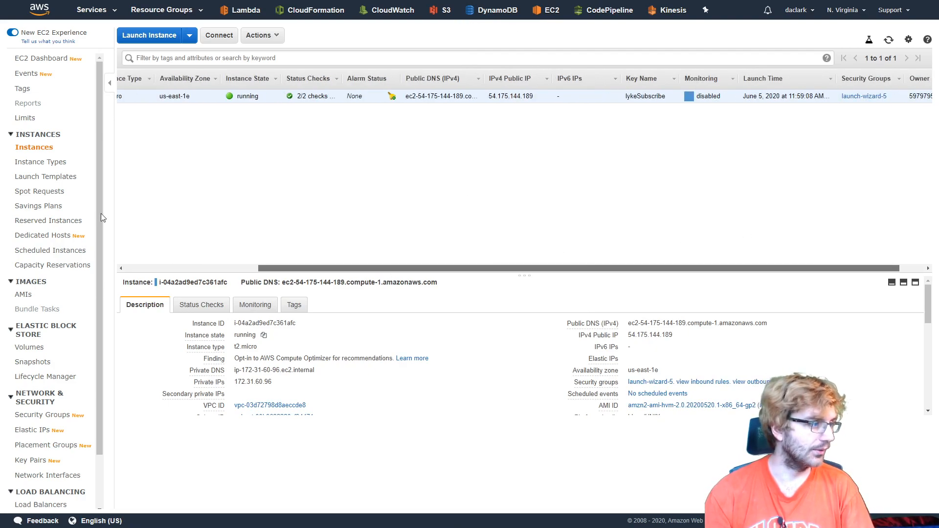
left_click_drag(297, 268, 163, 268)
left_click(219, 35)
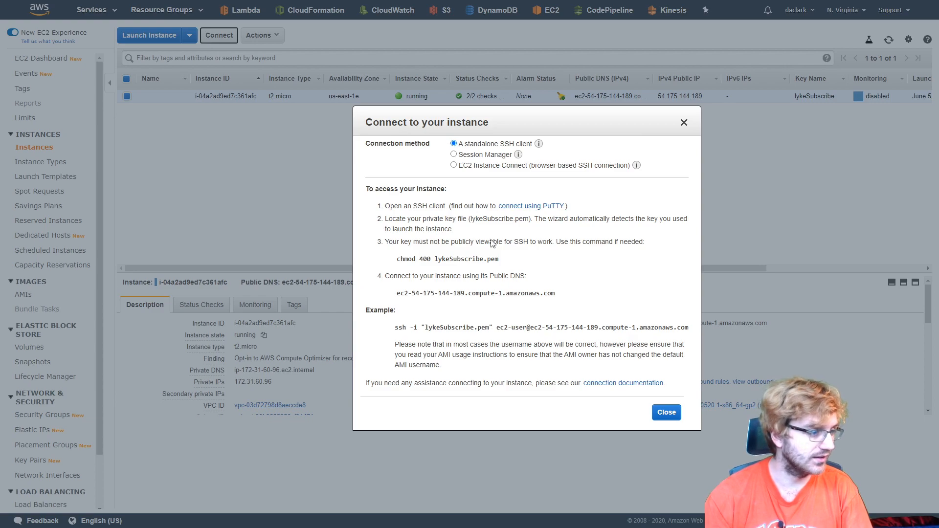
Examine the standalone SSH client instructions, including the private key file, the chmod command and the public DNS address.
left_click_drag(395, 259, 505, 256)
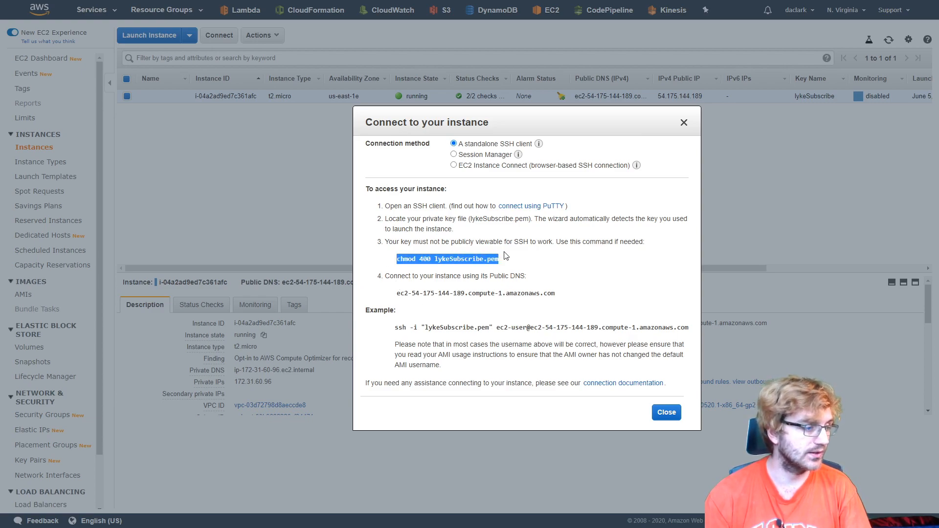
left_click(506, 256)
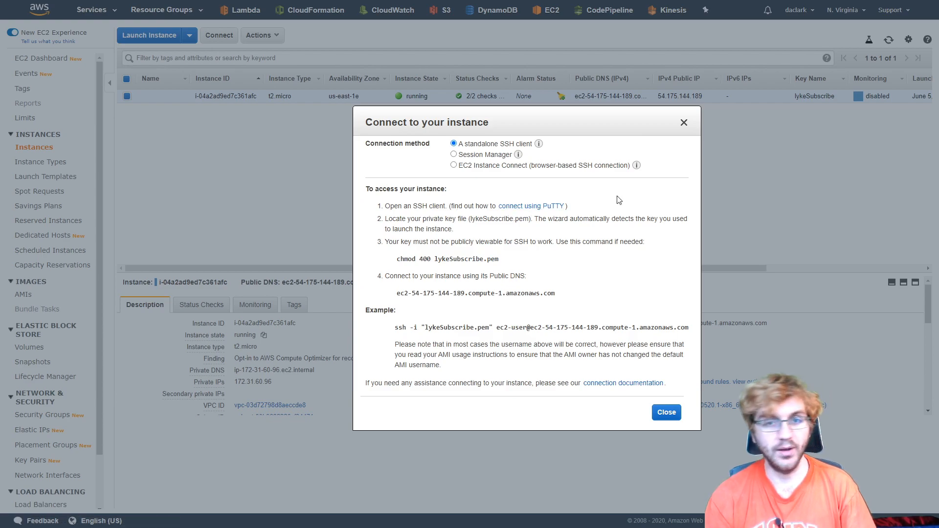
left_click_drag(483, 234, 457, 243)
left_click(440, 221)
left_click(468, 221)
double_click(489, 219)
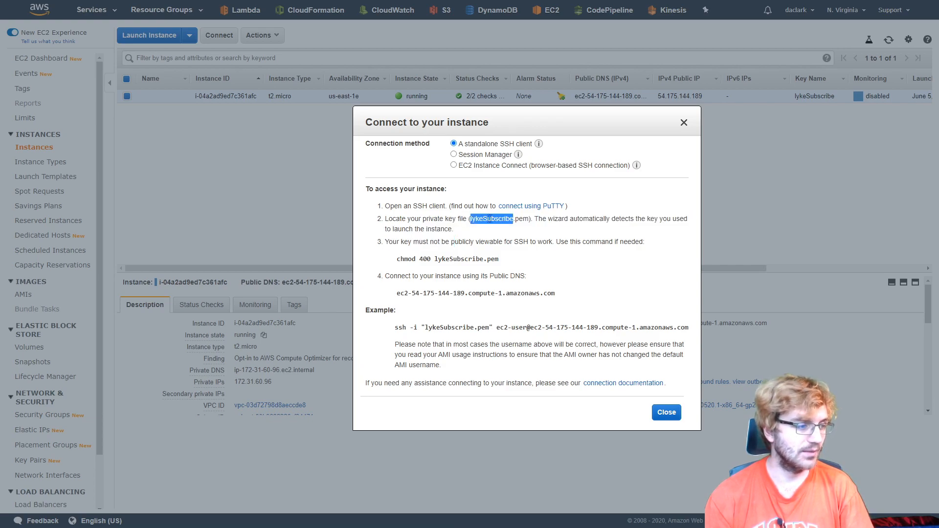
left_click(469, 244)
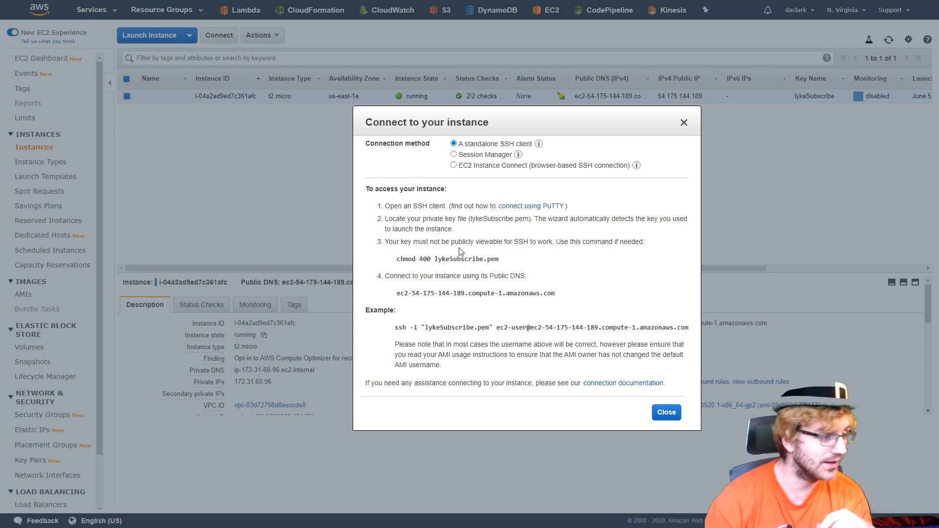
left_click_drag(396, 293, 590, 308)
left_click(377, 334)
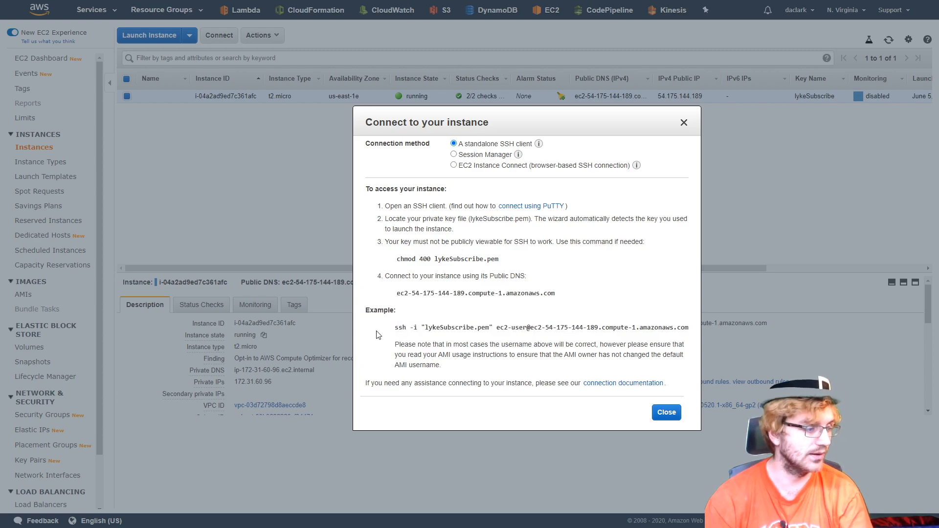
In the command prompt, run chmod 400 lykeSubscribe.pem and try the instance's example SSH command, accepting the host with yes.
left_click_drag(396, 259, 540, 258)
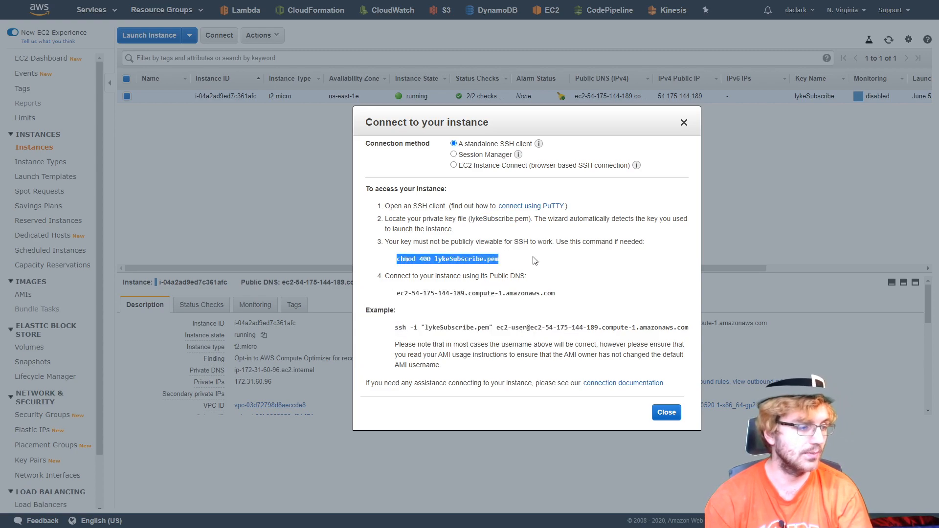
left_click(389, 334)
left_click_drag(394, 327, 685, 327)
left_click(686, 327)
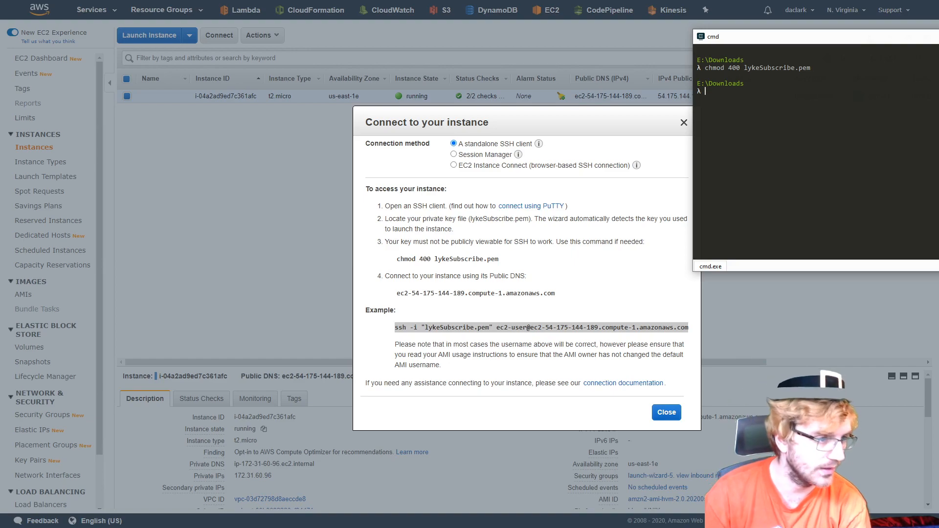
key("ctrl+v")
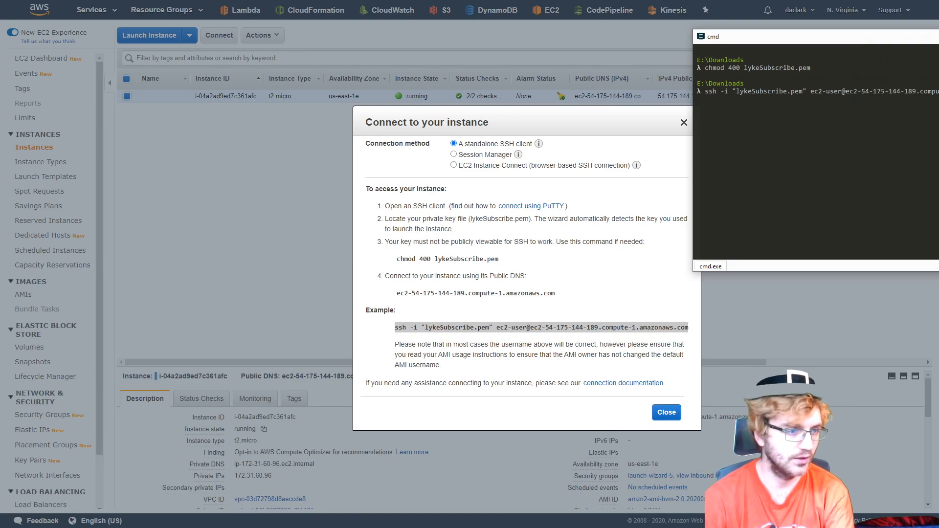
key("Return")
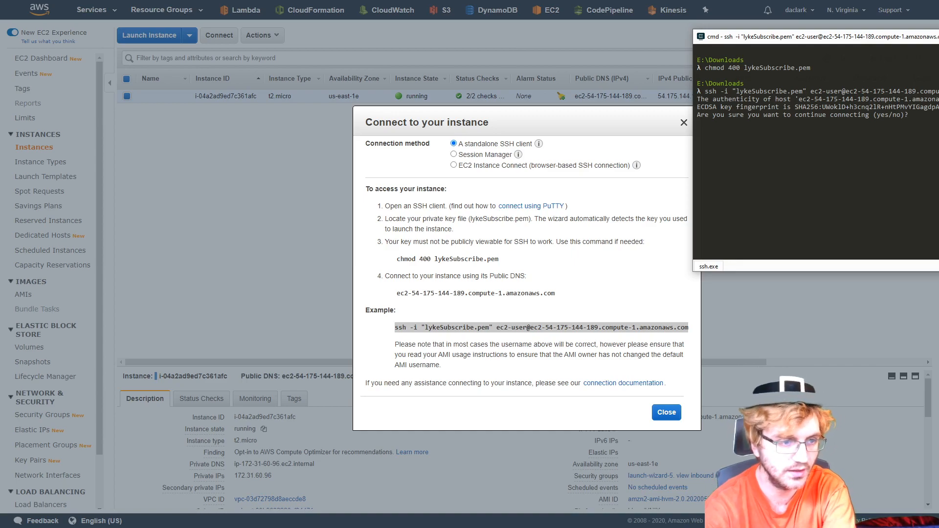
type("yes")
key("Return")
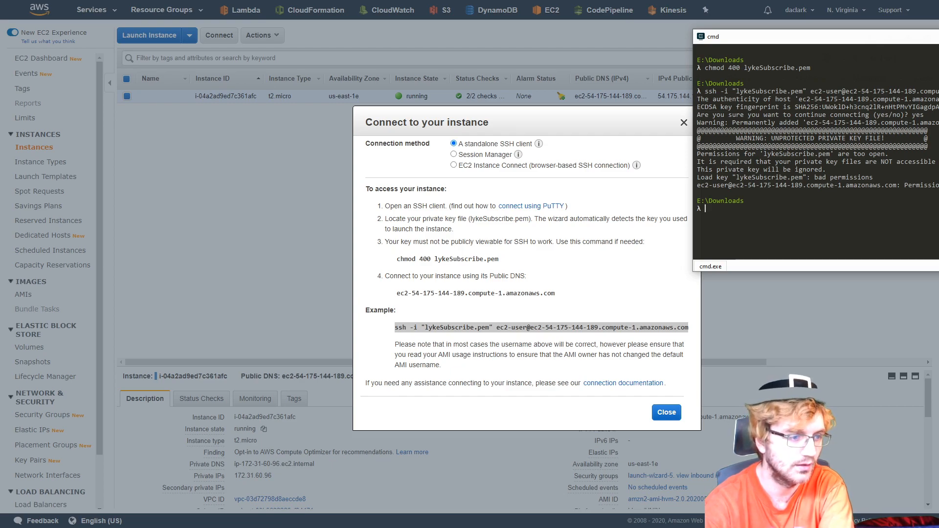
Open a browser-based SSH session to the instance using EC2 Instance Connect with the user name ec2-user.
left_click(453, 165)
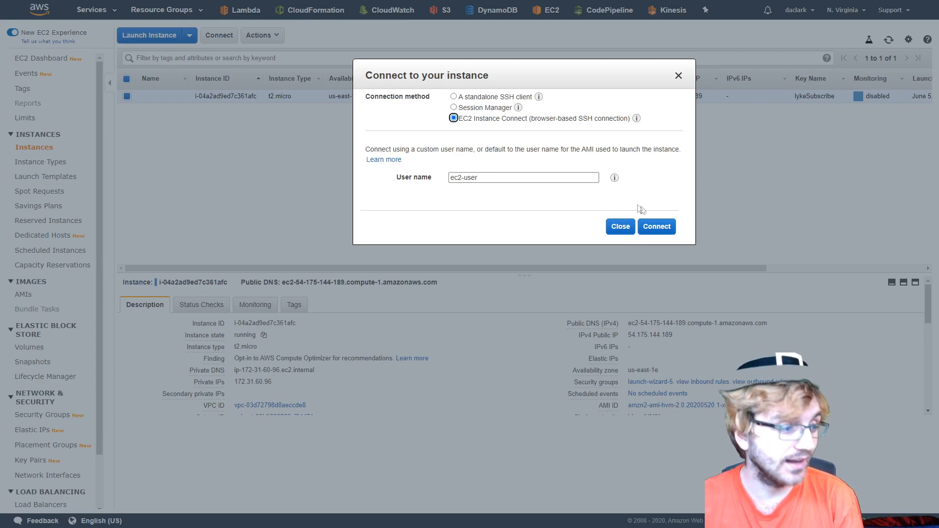
left_click(655, 230)
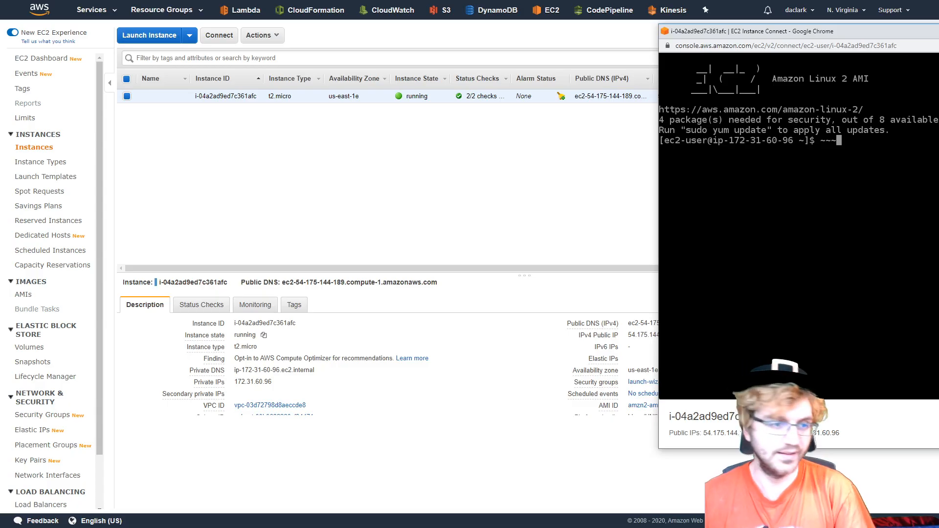
left_click_drag(885, 32, 889, 29)
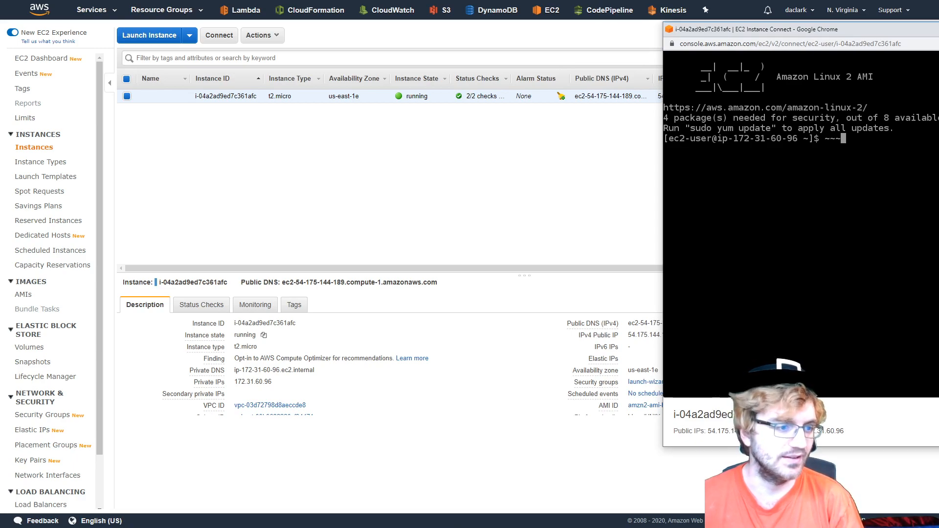
mouse_move(890, 30)
left_mouse_down()
mouse_move(921, 35)
mouse_move(901, 26)
left_mouse_up()
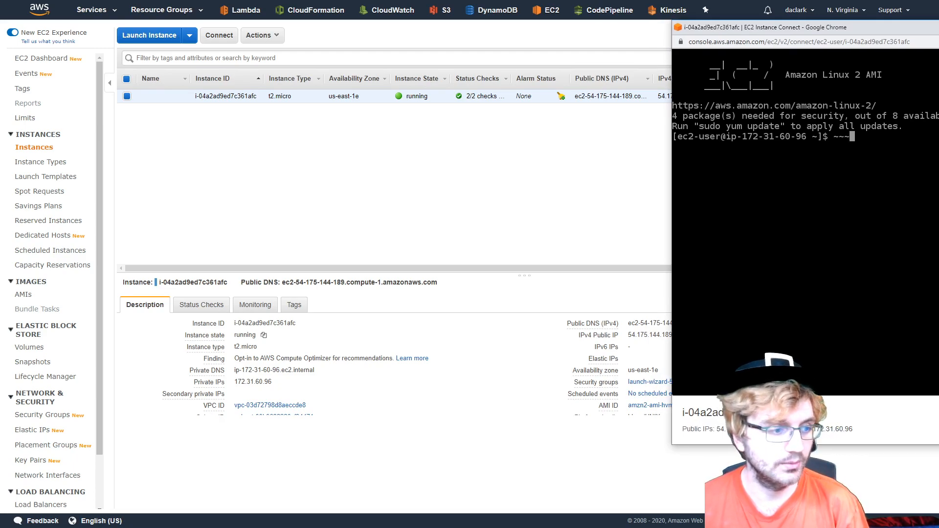
left_click_drag(901, 27, 898, 18)
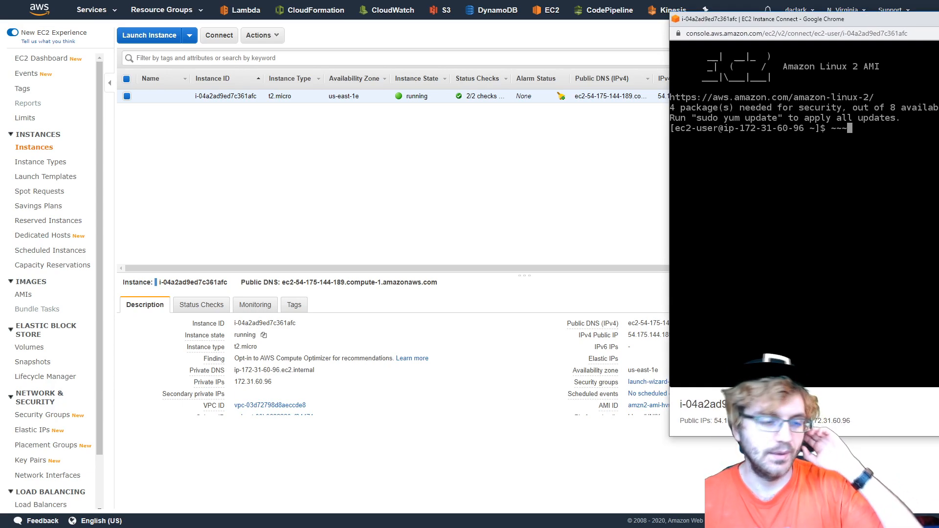
left_click_drag(899, 18, 900, 24)
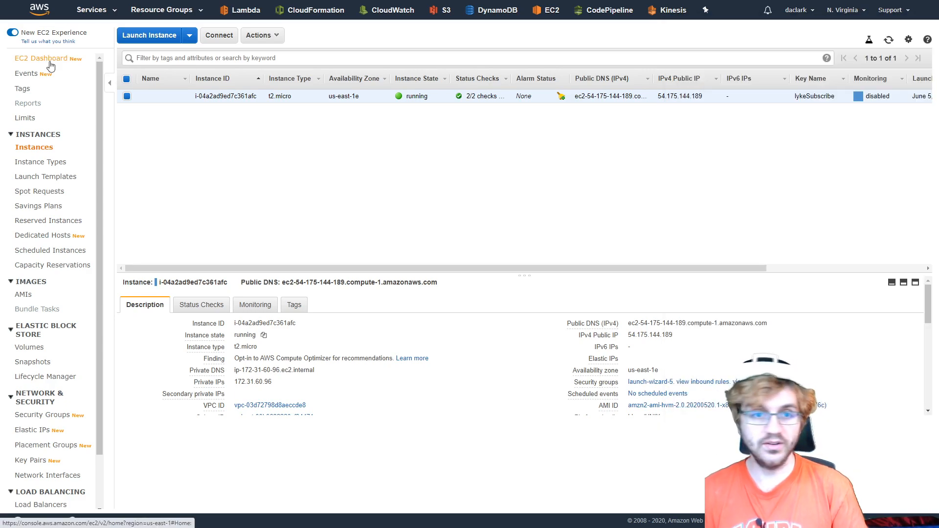
Review the running instances and the volumes from the EC2 dashboard's resource overview.
left_click(43, 60)
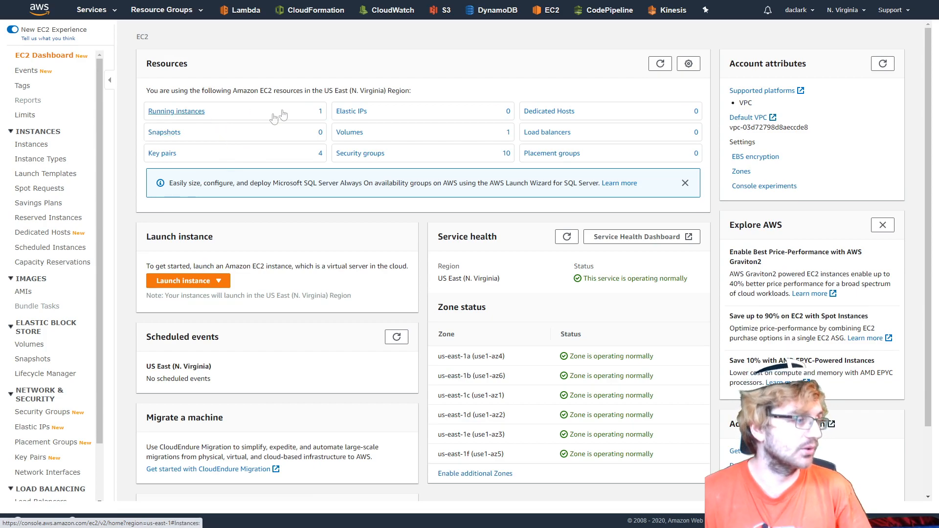
left_click(301, 110)
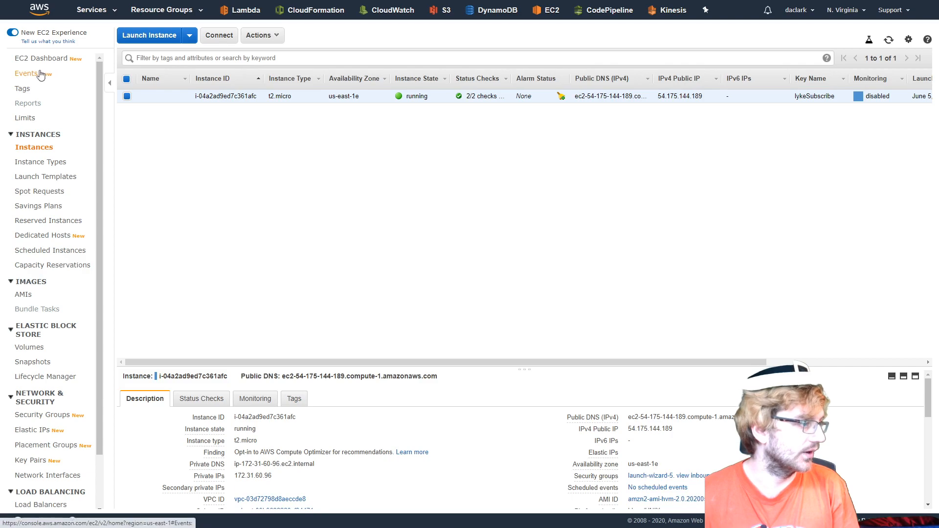
left_click(49, 58)
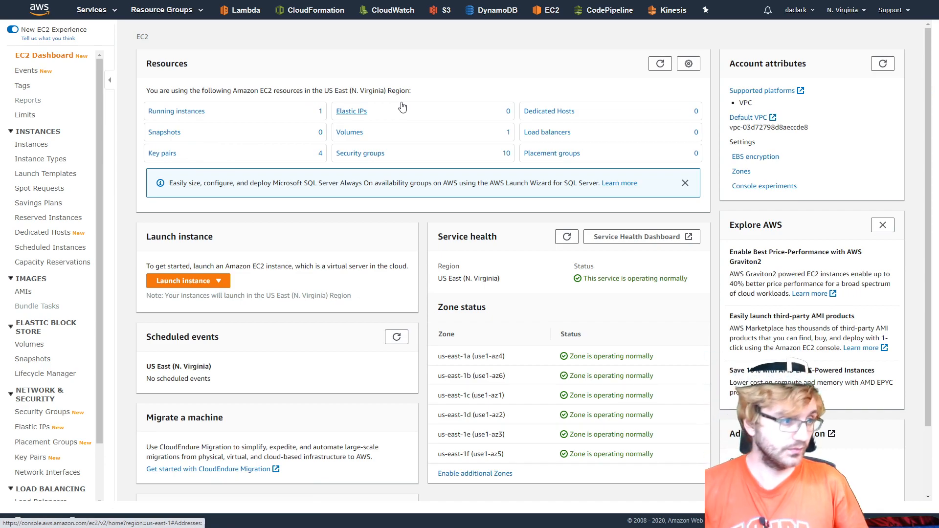
left_click(380, 136)
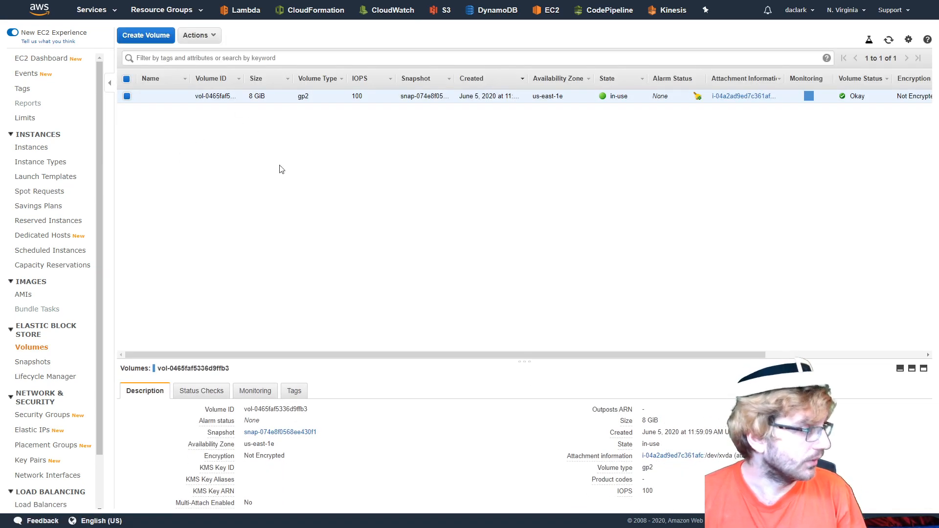
left_click_drag(273, 355, 199, 319)
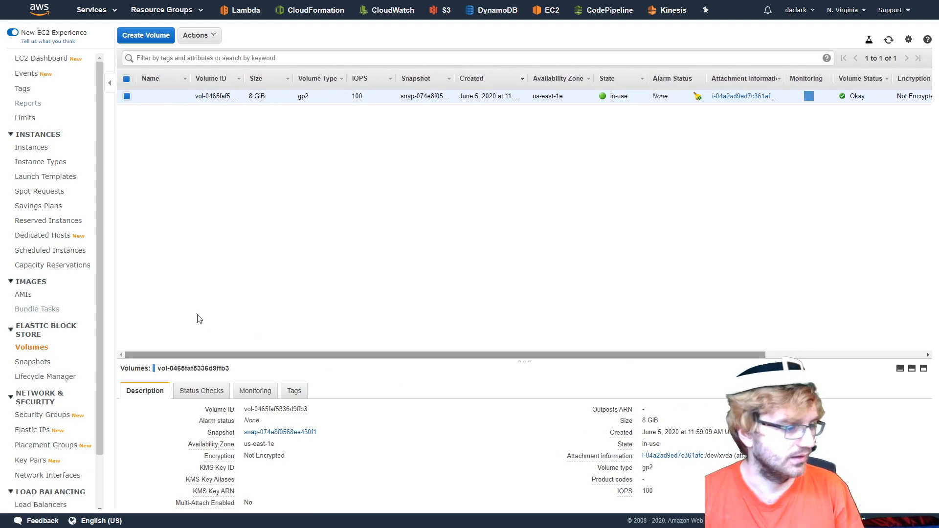
Check the dedicated hosts and load balancers from the EC2 dashboard, returning to the dashboard.
left_click(45, 59)
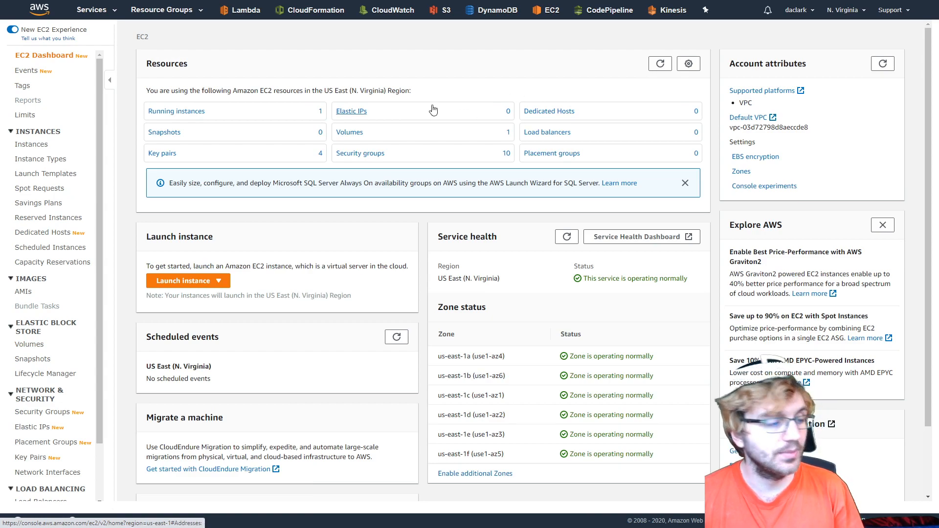
left_click(606, 121)
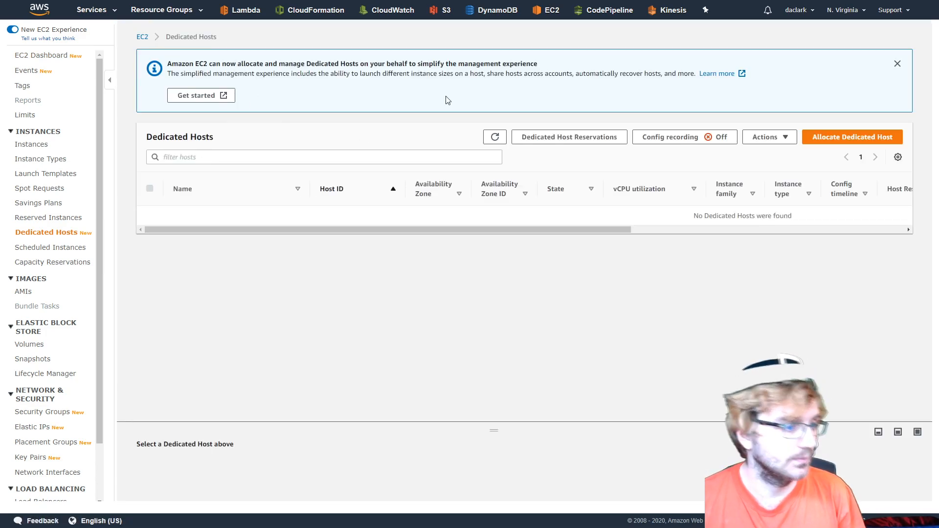
left_click(64, 57)
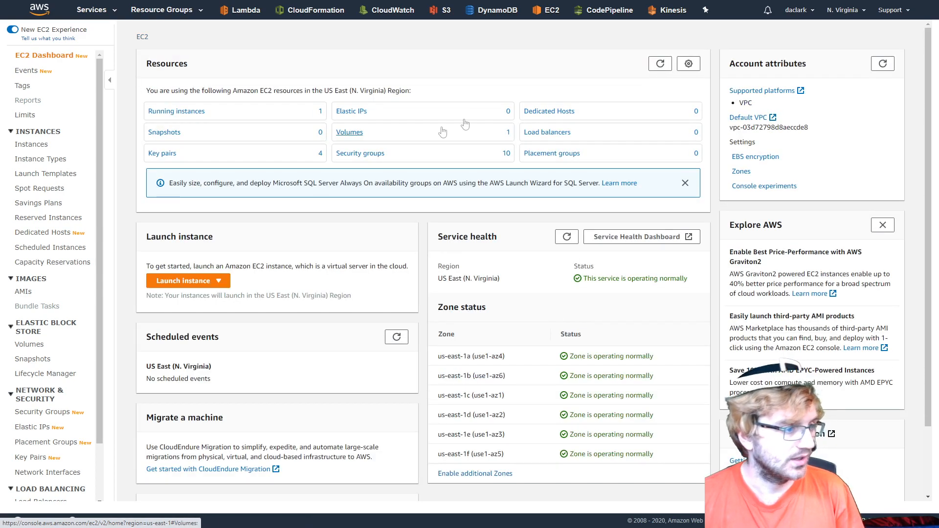
left_click(587, 137)
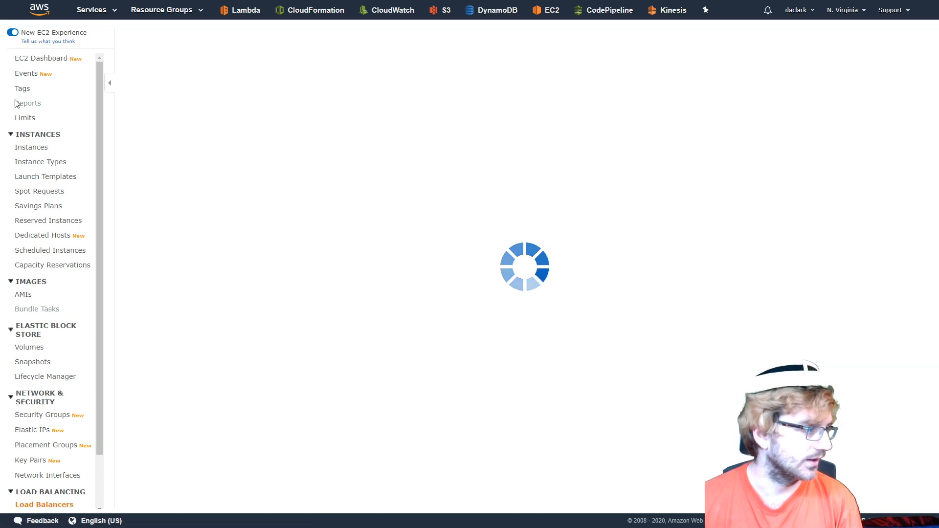
left_click(45, 58)
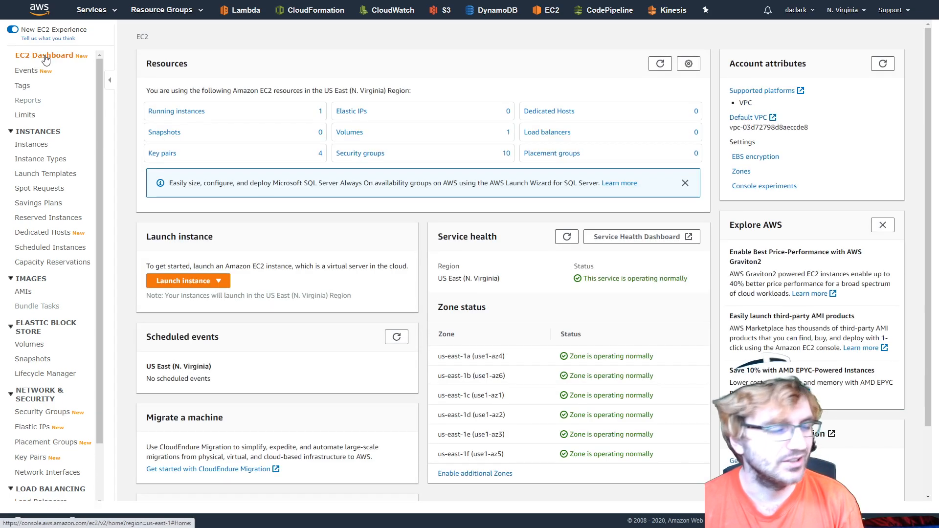
Look through the rest of the dashboard, the instance and Spot Requests pages, and the remaining EC2 navigation sections.
scroll(298, 294, "down", 2)
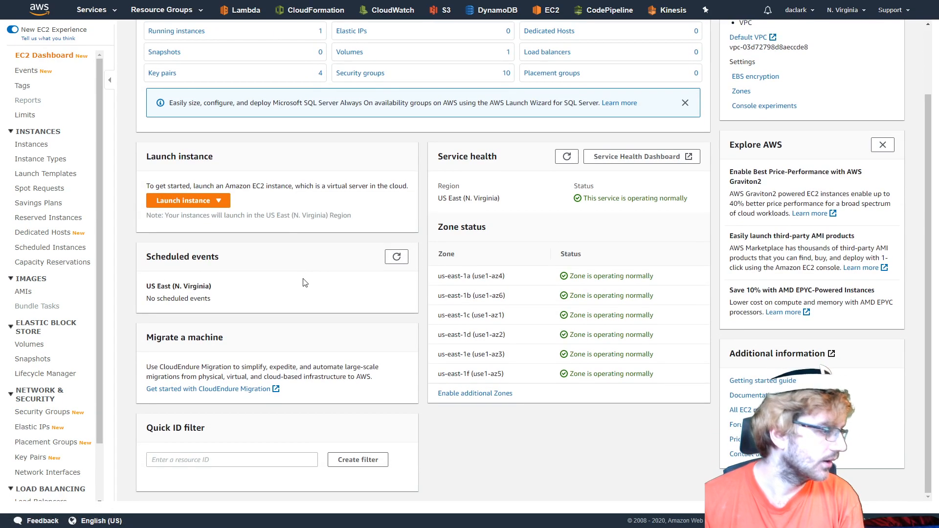
left_click(29, 145)
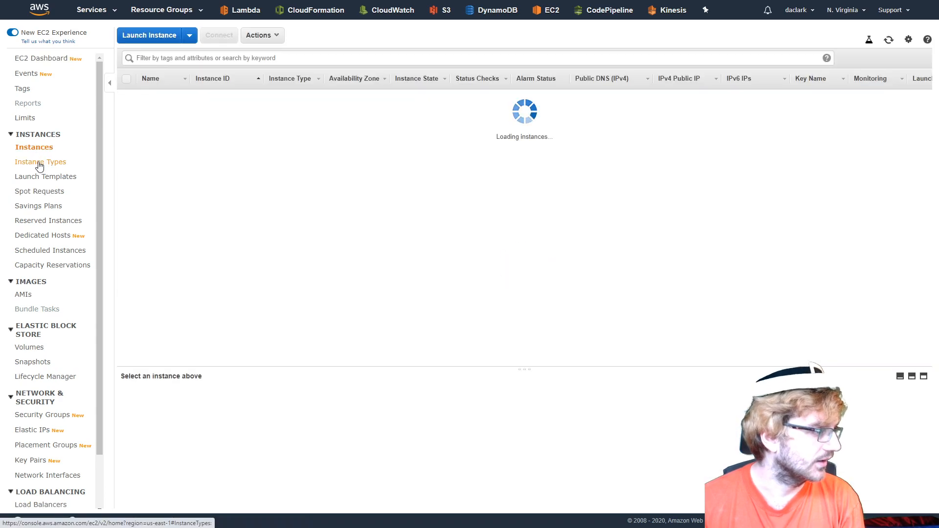
left_click(37, 159)
left_click(40, 177)
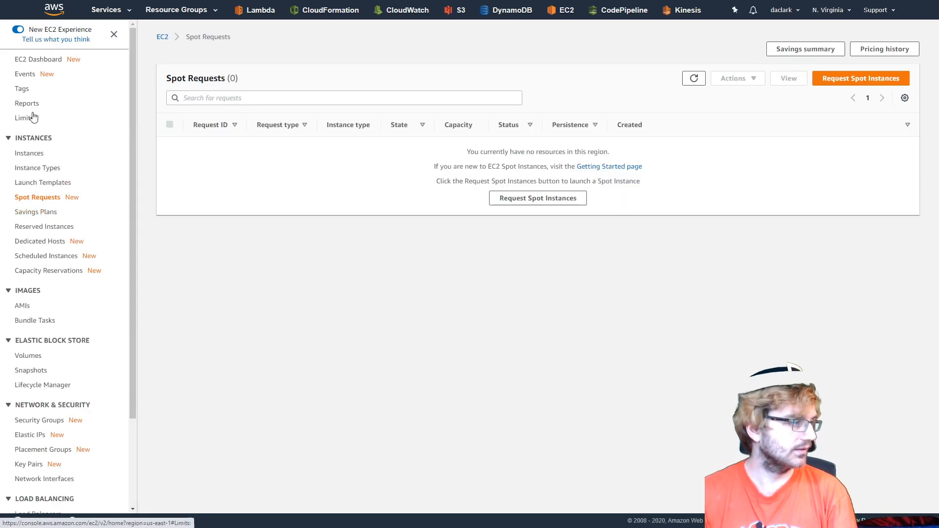
scroll(73, 186, "down", 3)
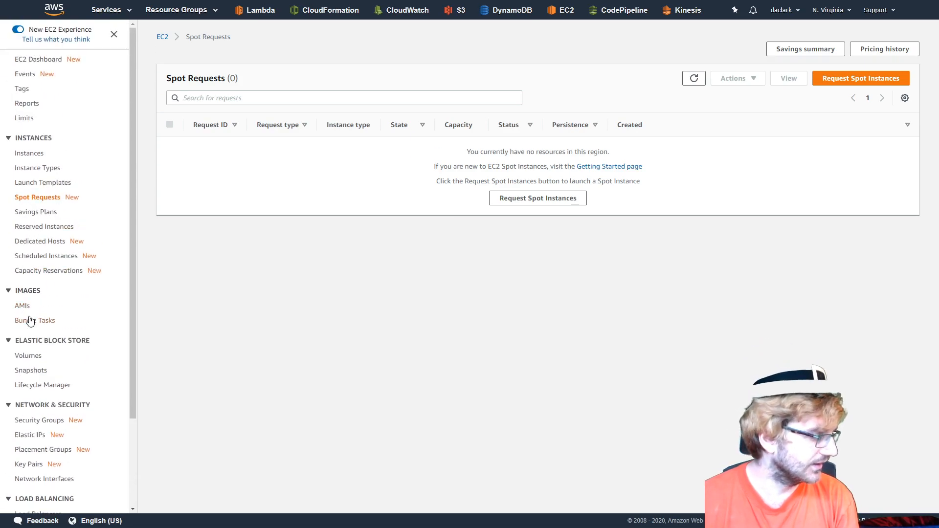
scroll(29, 321, "down", 2)
scroll(49, 317, "down", 1)
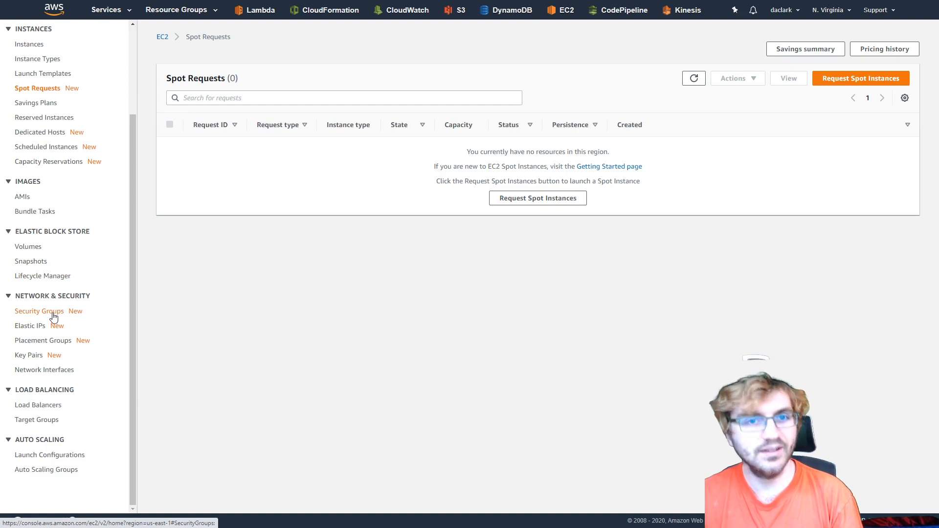